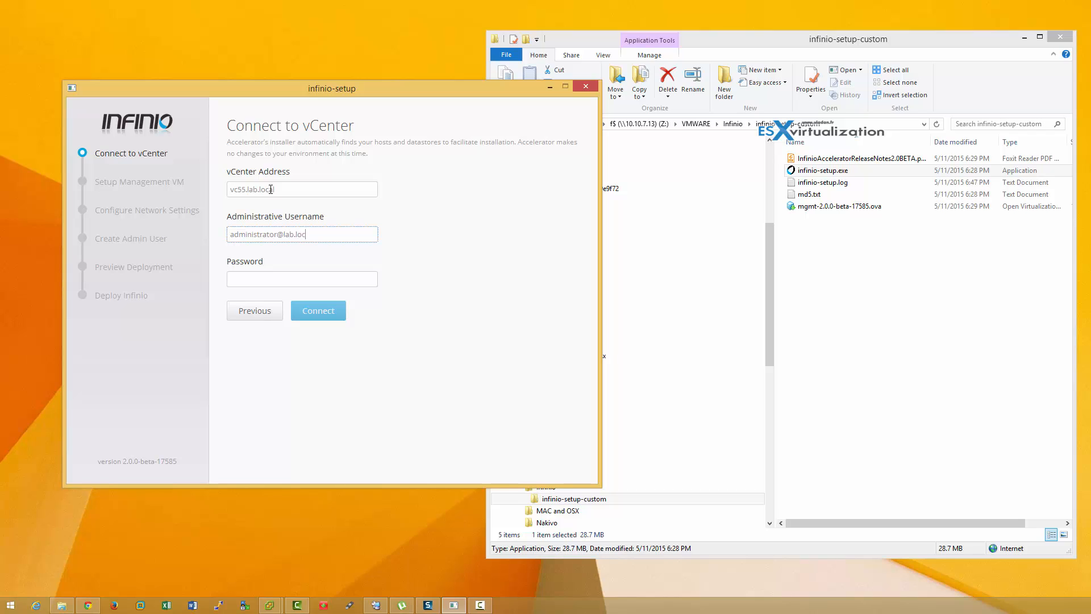
- Enter the vCenter administrator password and connect to vCenter
key("Tab")
type("*******")
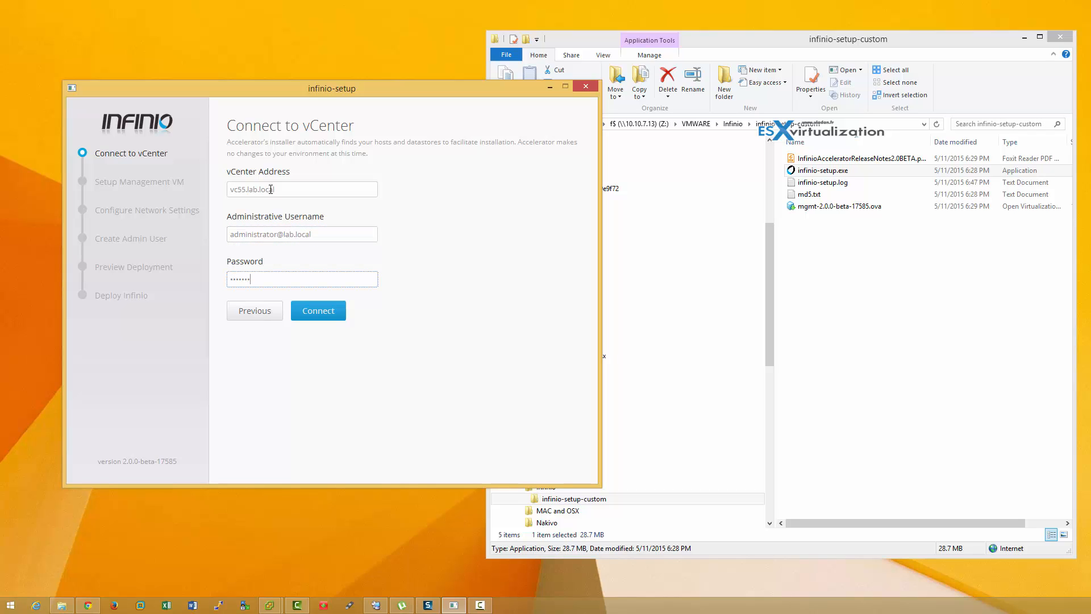
key("Return")
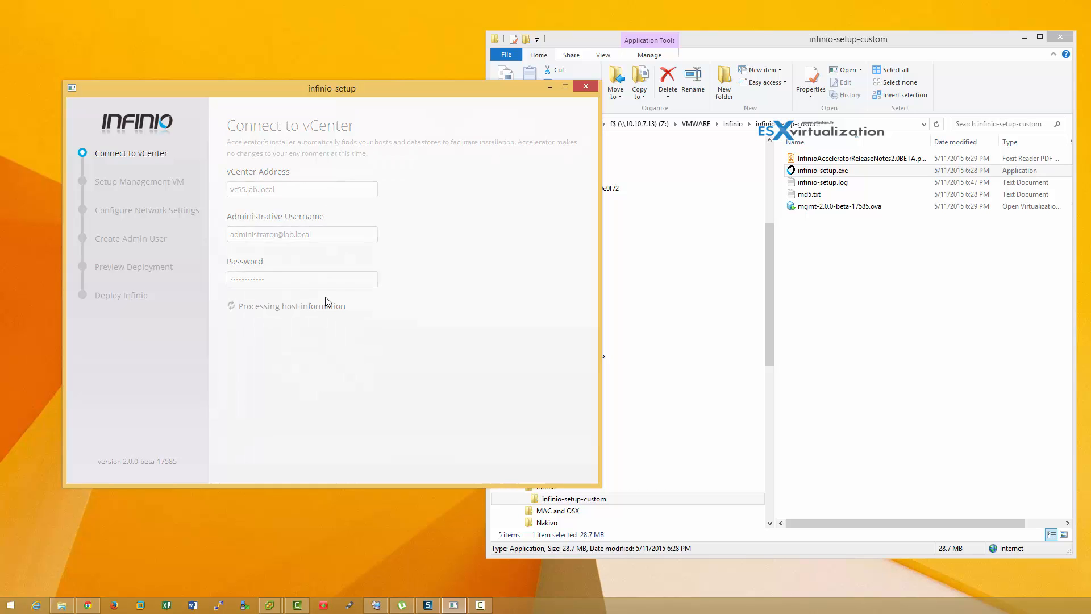
- Place the Management Console VM on host esxi6-02.lab.local with datastore 02Saber2 and network vm, and continue to the network settings
left_click(325, 219)
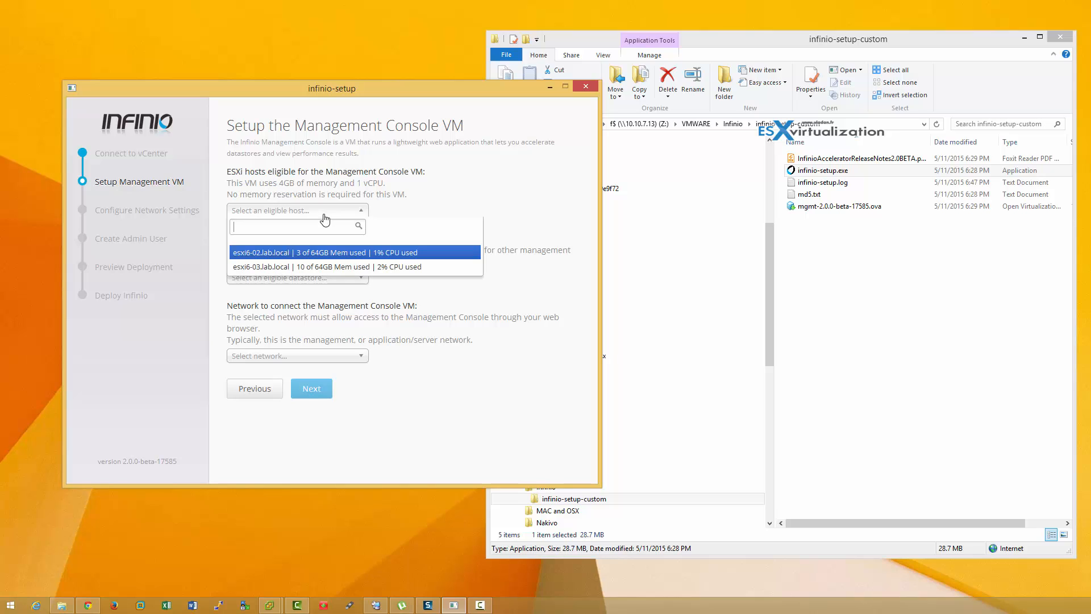
left_click(306, 251)
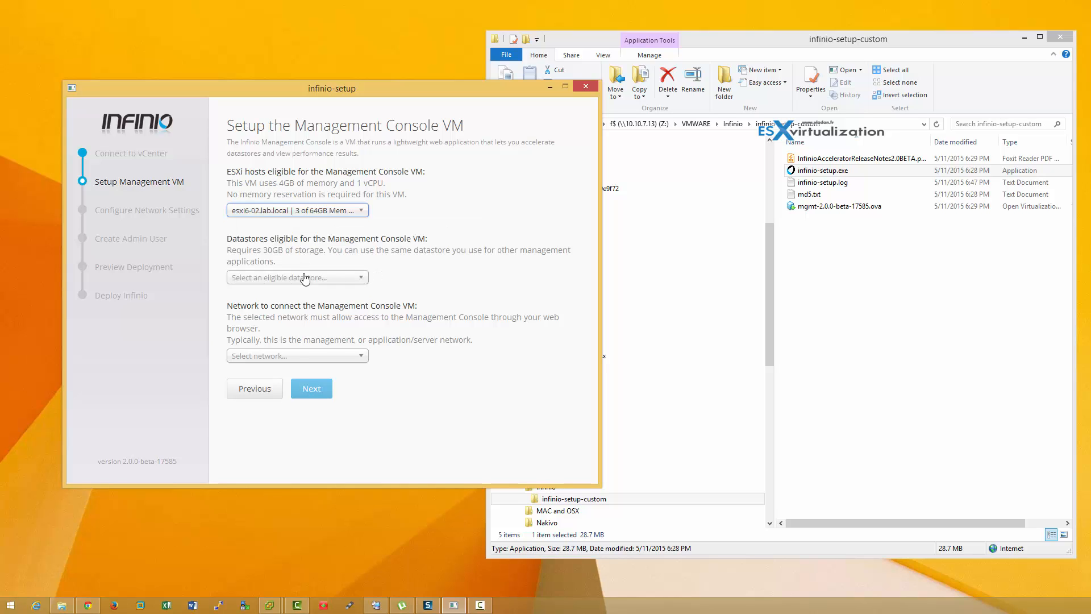
left_click(306, 277)
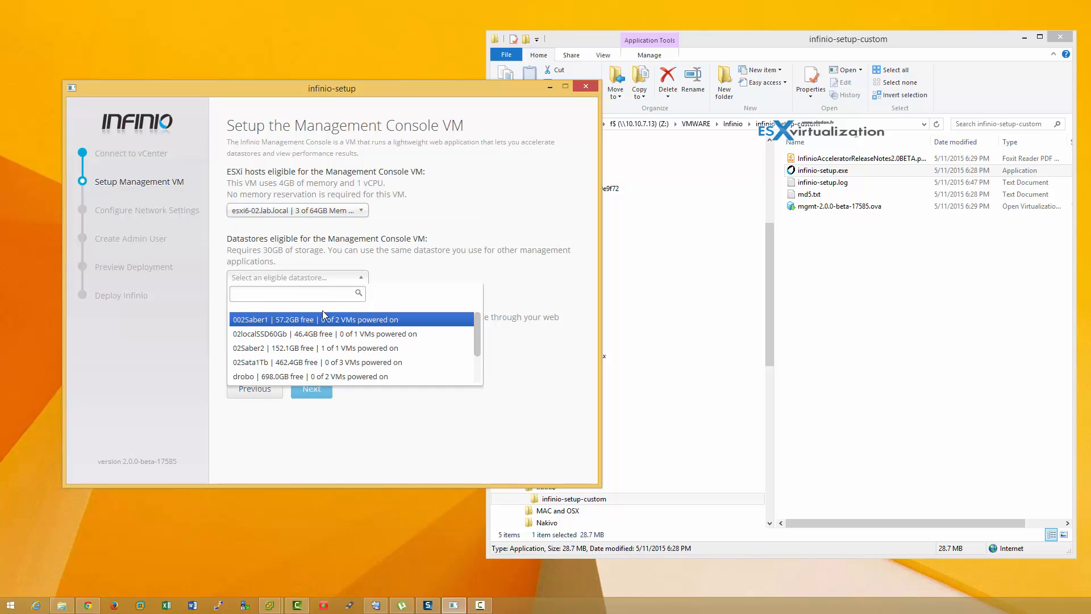
left_click(299, 349)
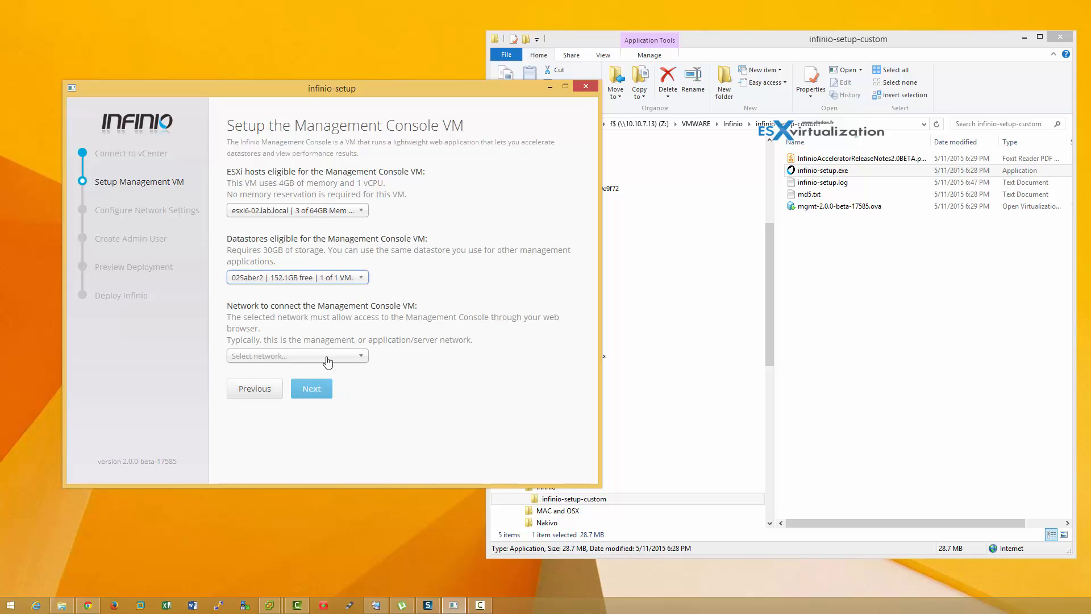
left_click(340, 358)
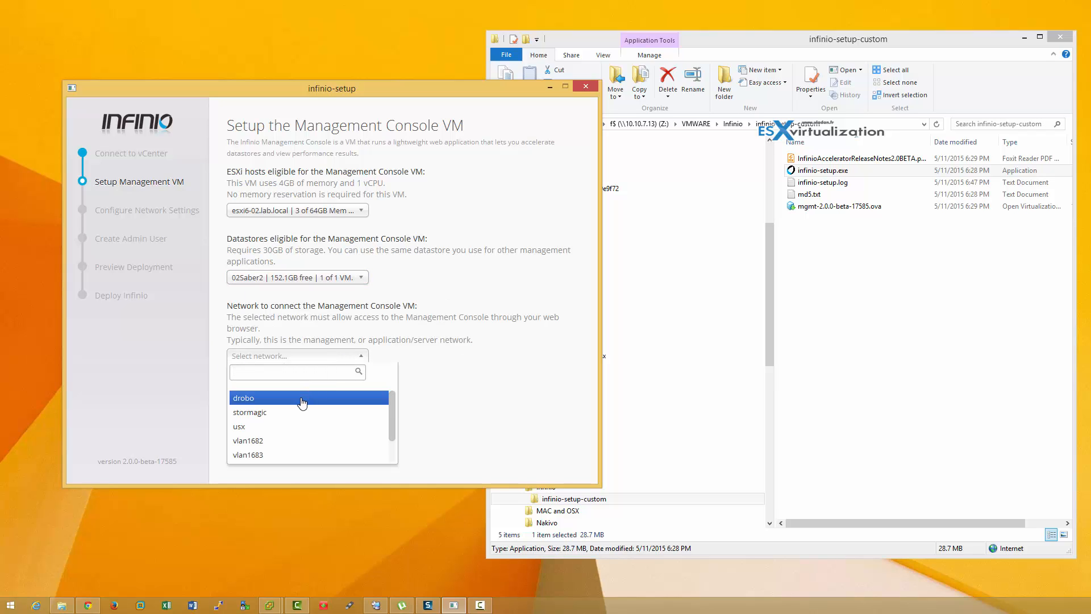
scroll(279, 443, "down", 3)
left_click(262, 453)
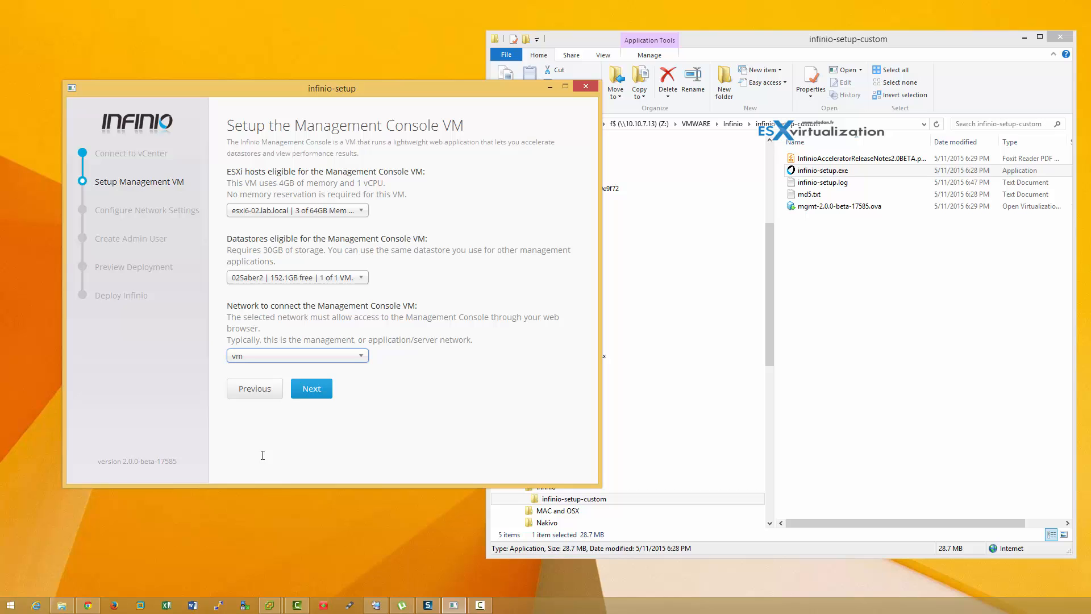
left_click(307, 392)
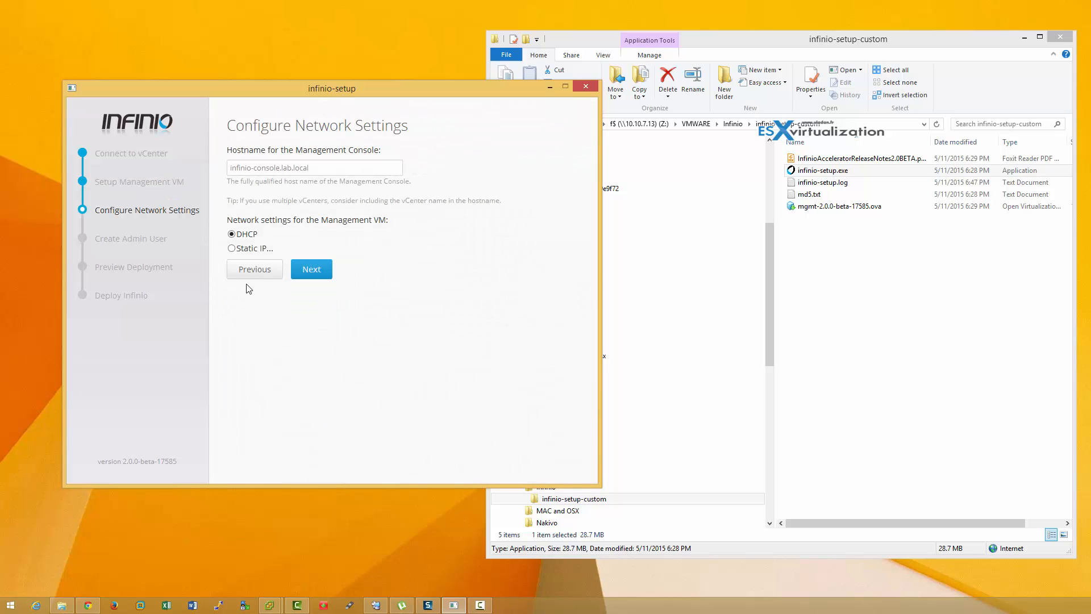
- Choose a static IP for the Management VM and change the console hostname to infinio.lab.local
left_click(232, 249)
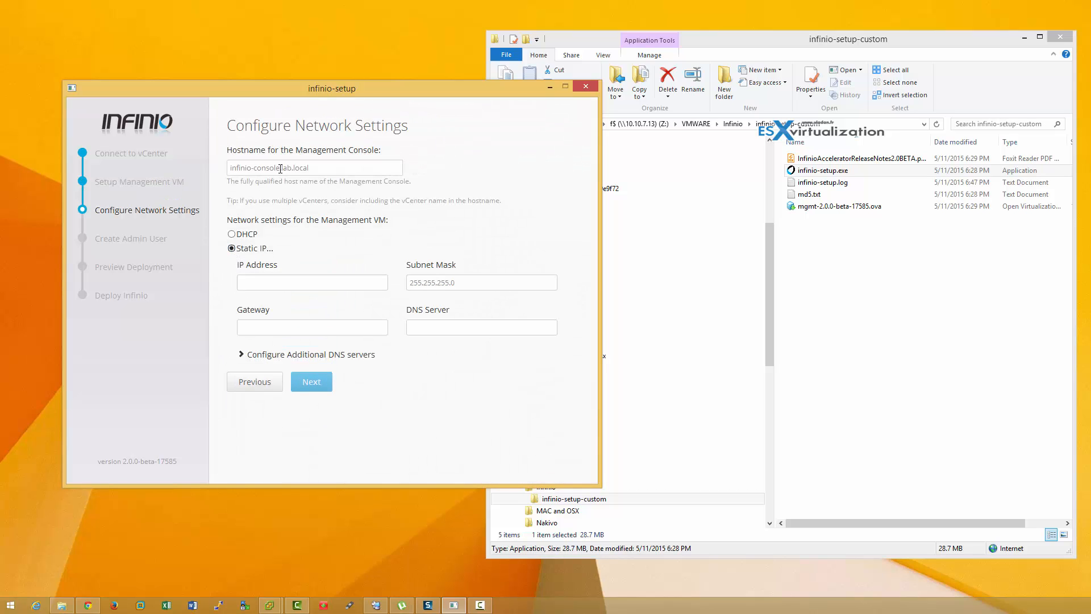
left_click_drag(280, 169, 189, 168)
type("inf")
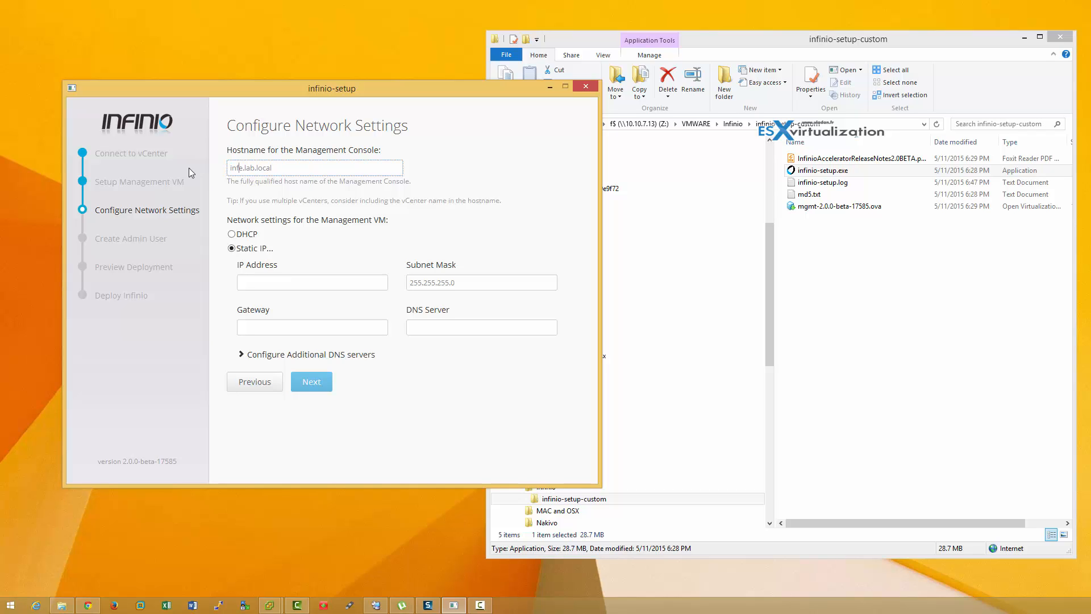
type("inio")
key("Delete")
- Set the IP address to 10.10.7.25, gateway to 10.10.7.1 and DNS server to 10.10.7.7, keeping the subnet mask, and continue
left_click(271, 282)
type("10.10.")
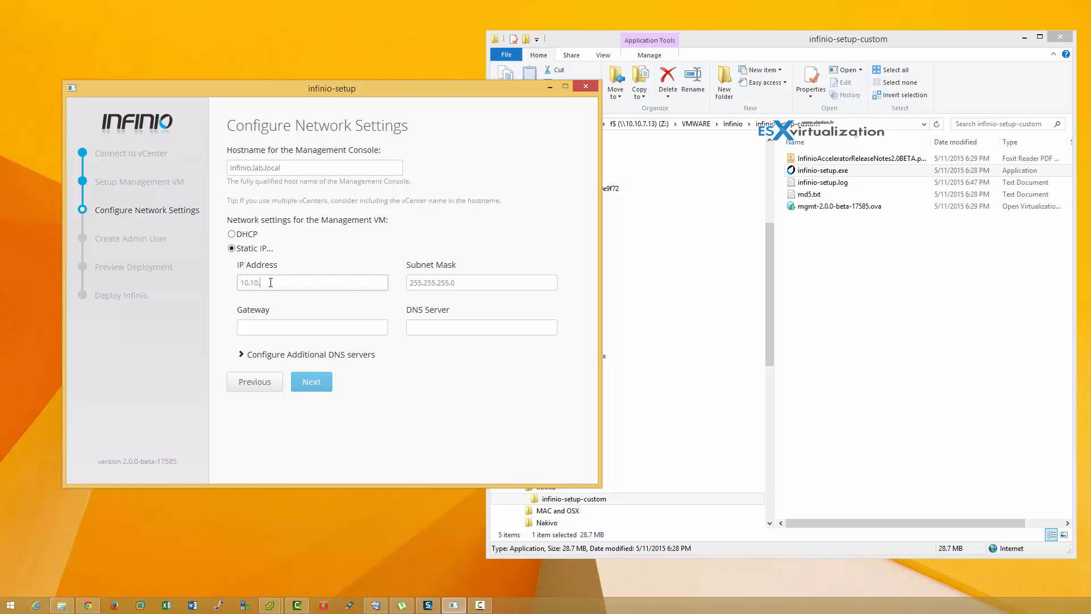
type("7.25")
key("Tab")
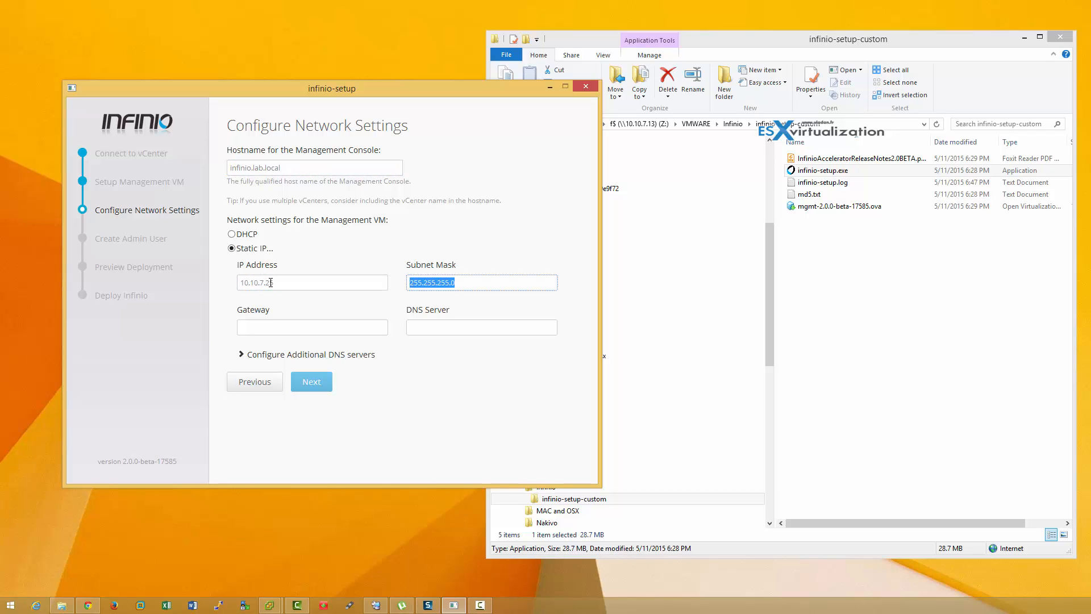
key("Tab")
type("10.10")
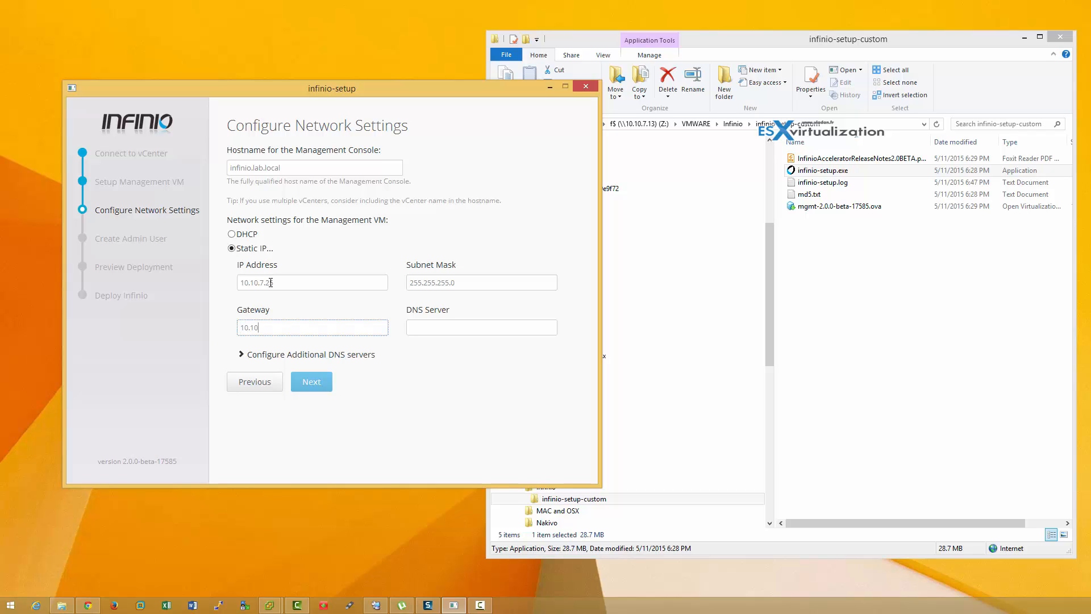
type(".7.1")
key("Tab")
type("10.1")
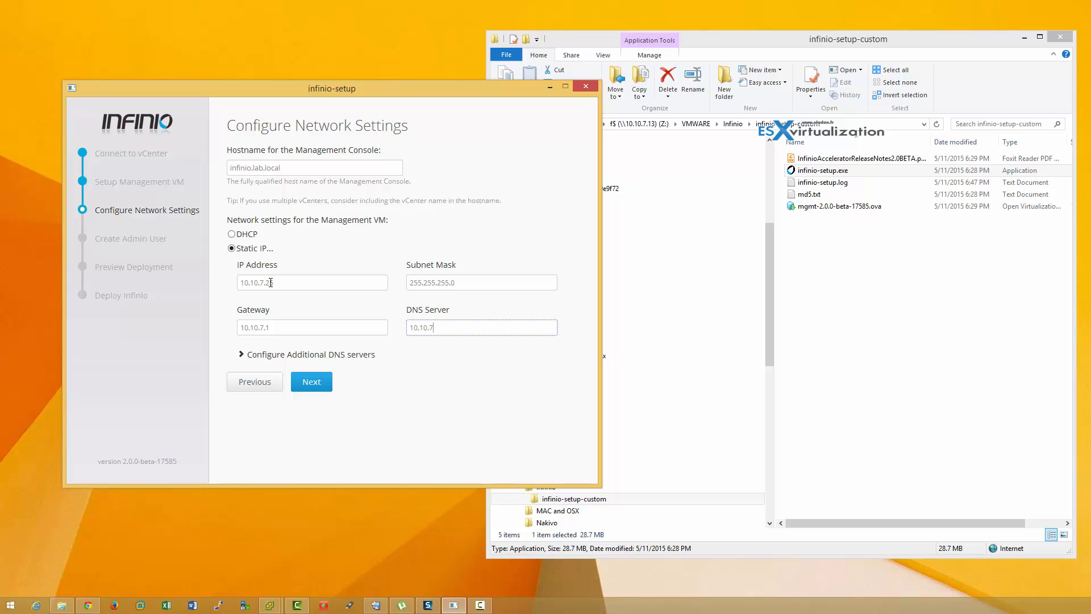
left_click(320, 385)
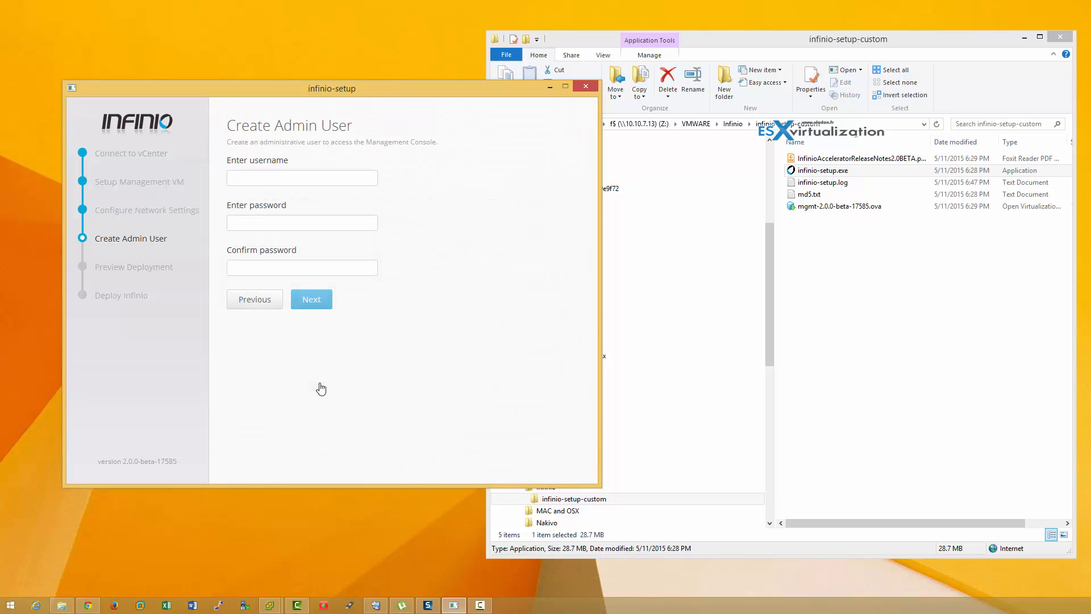
- Create the console's admin user by entering the username, the password and its confirmation, and continue to the deployment preview
left_click(271, 180)
type("vladan")
key("Tab")
type("•••••••")
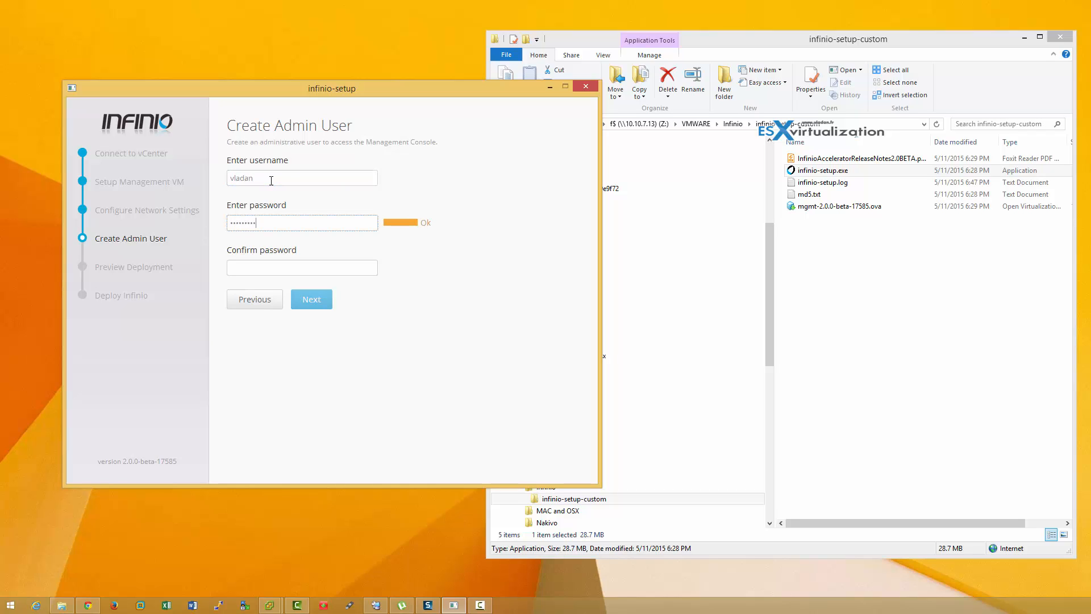
type("••")
key("Tab")
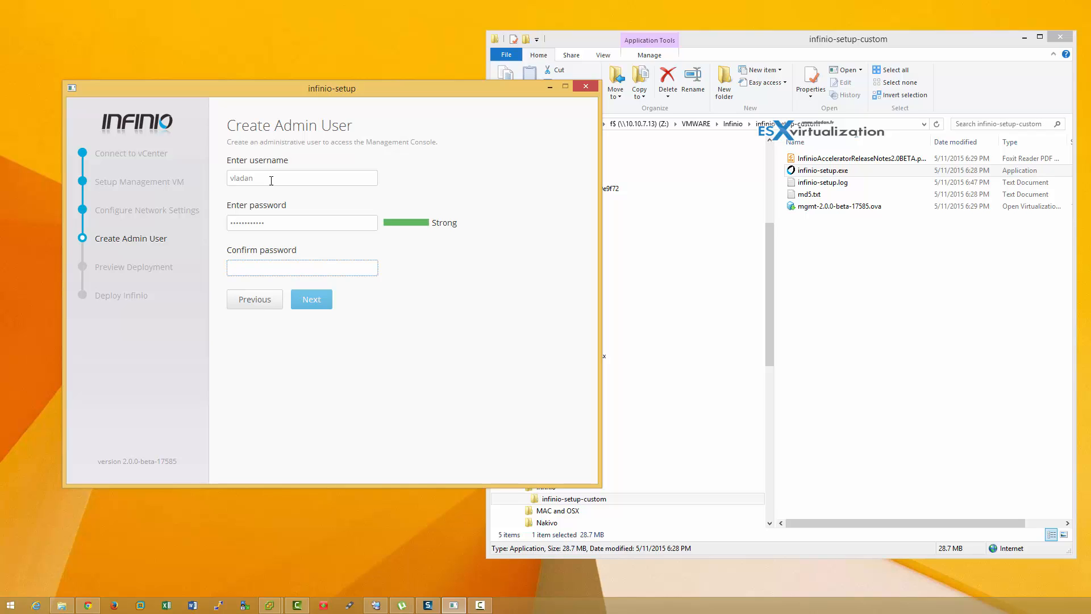
type("••••••••")
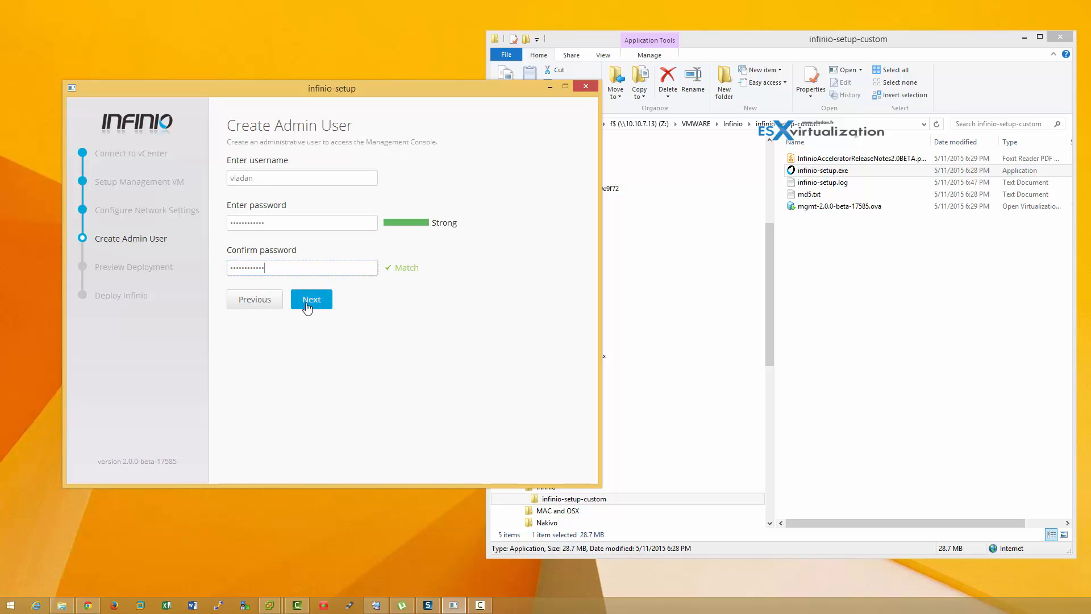
left_click(311, 301)
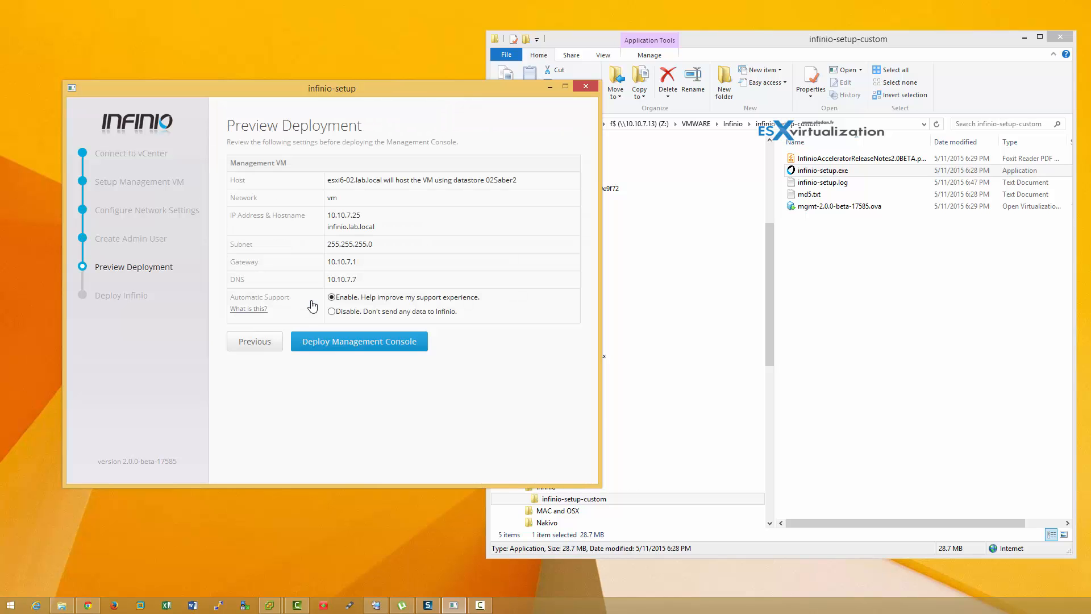
- Deploy the Management Console with automatic support enabled and place the vSphere Client window beside the installer
left_click(354, 345)
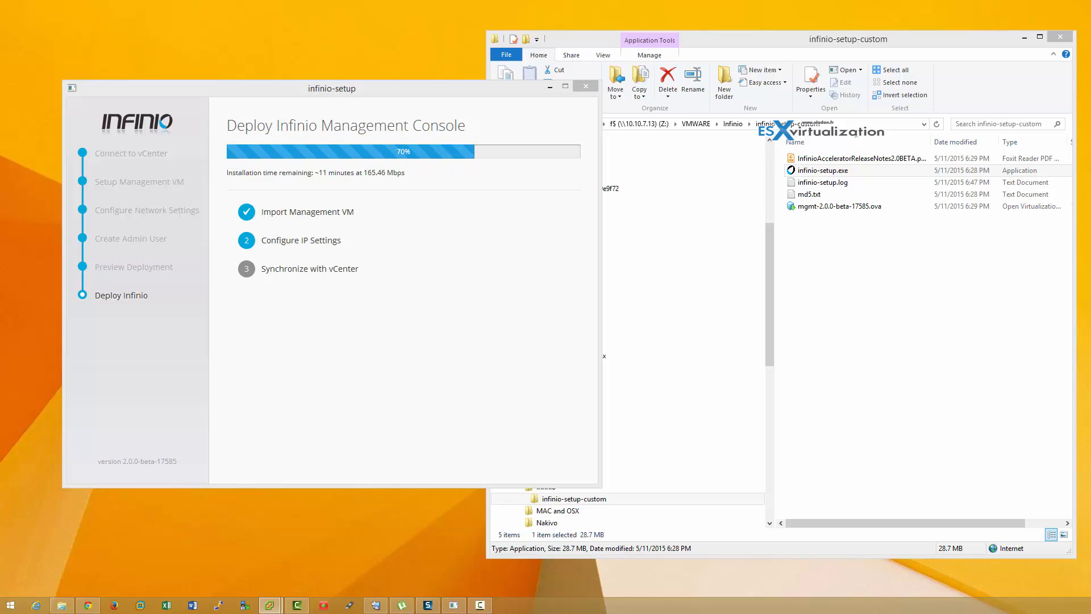
left_click_drag(1090, 80, 769, 47)
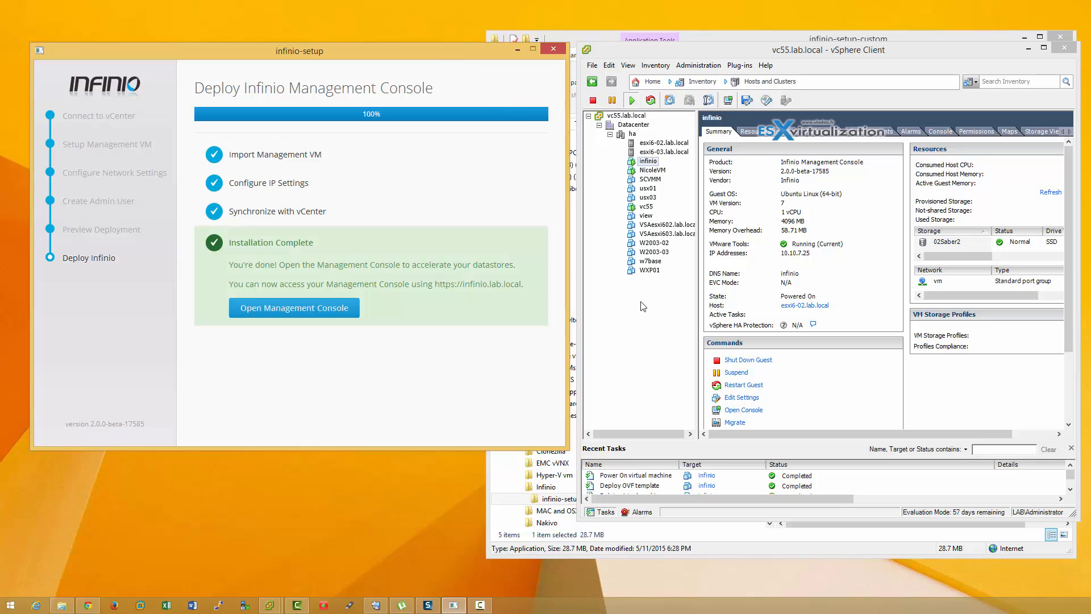
- Open the Management Console in the browser and proceed to infinio.lab.local past the certificate warning
left_click(329, 307)
left_click(390, 249)
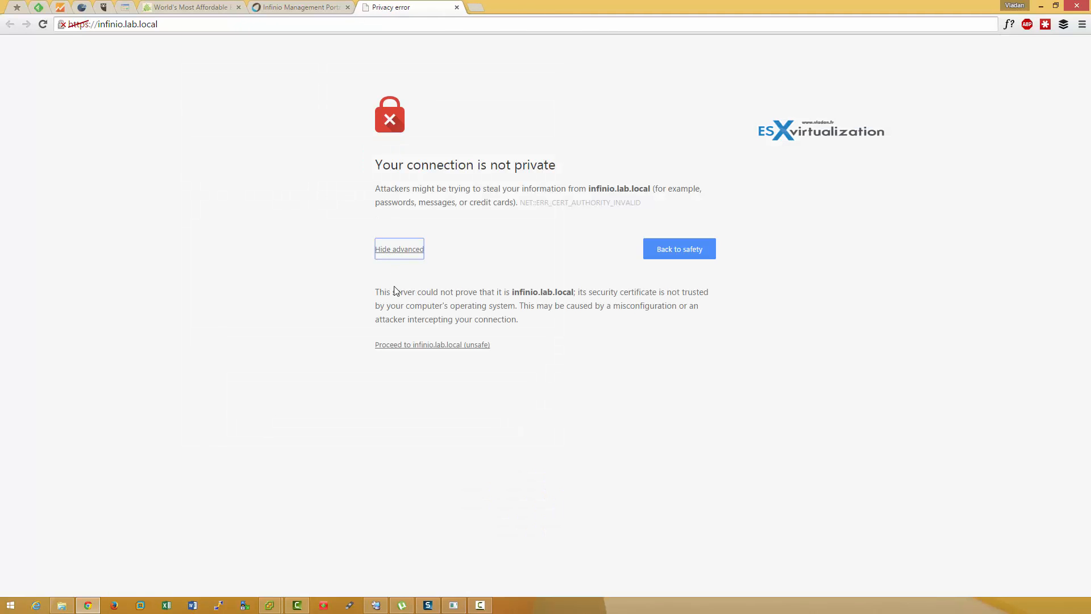
left_click(405, 346)
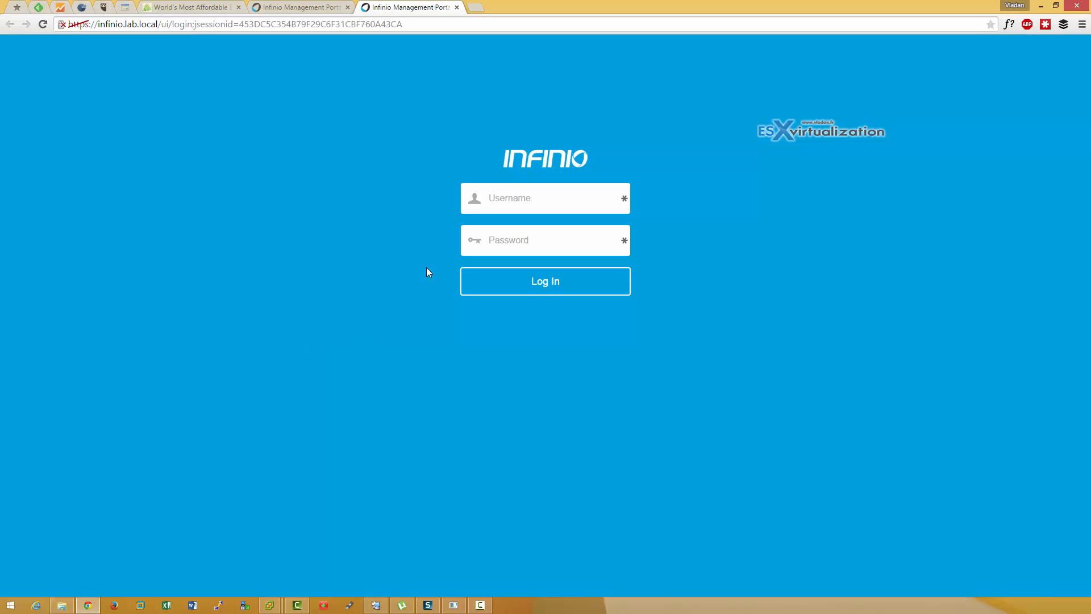
- Log in to the Infinio console with the admin username and account password
left_click(511, 193)
type("v")
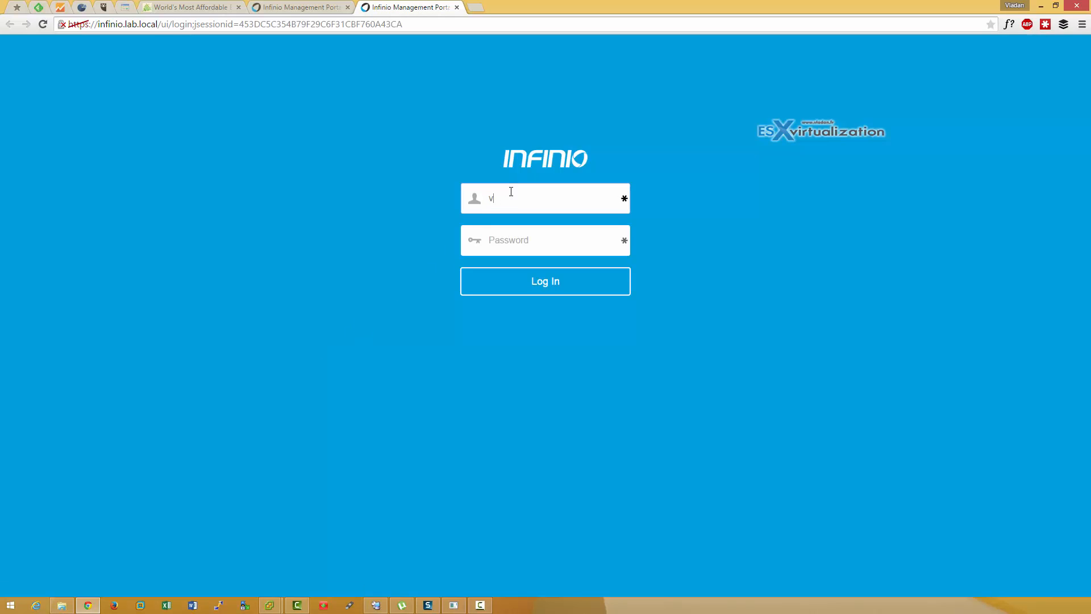
type("ladan")
key("Tab")
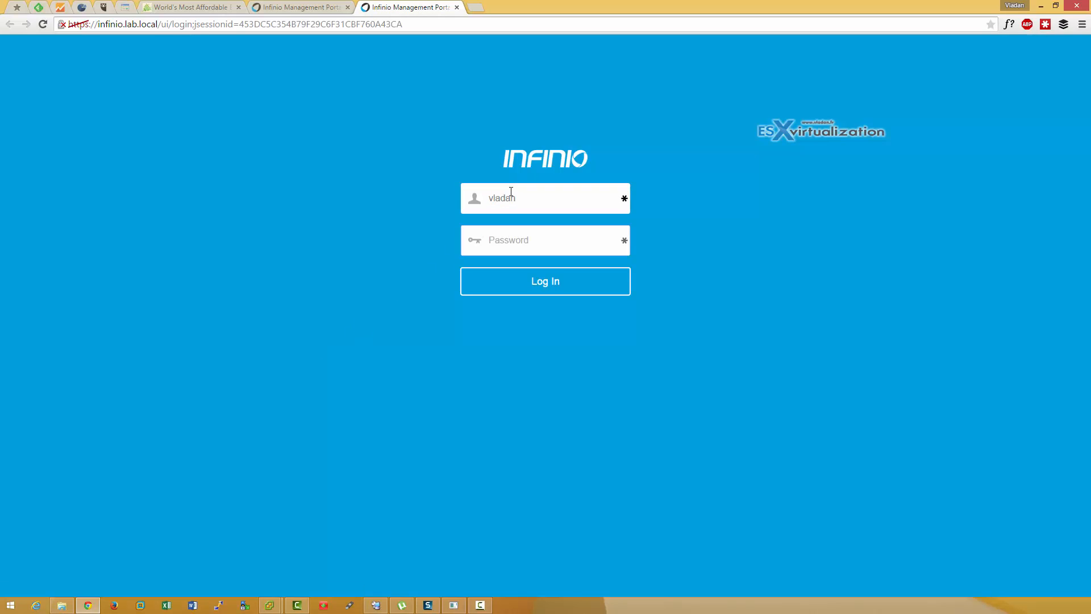
type("••••••••••••")
key("Return")
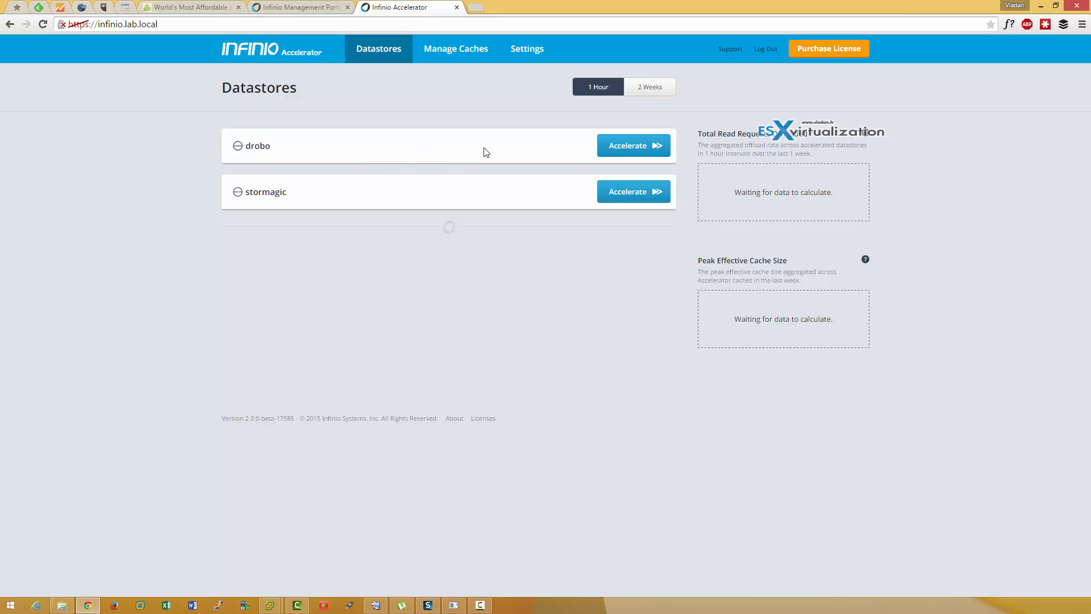
- Open acceleration for the drobo datastore and review its system requirements, host selection and deployment description
left_click(624, 146)
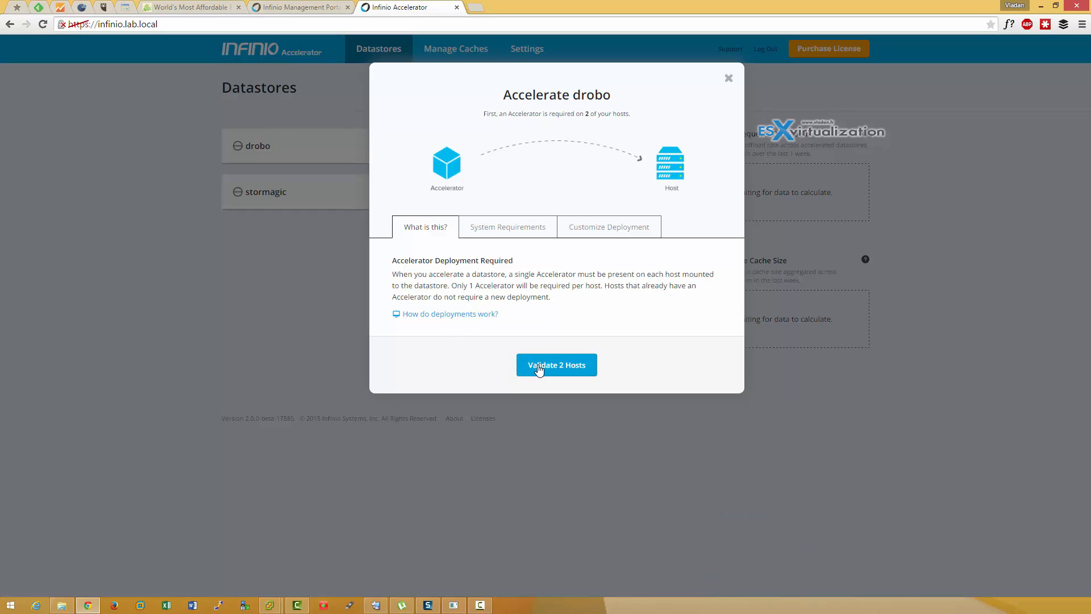
left_click(519, 232)
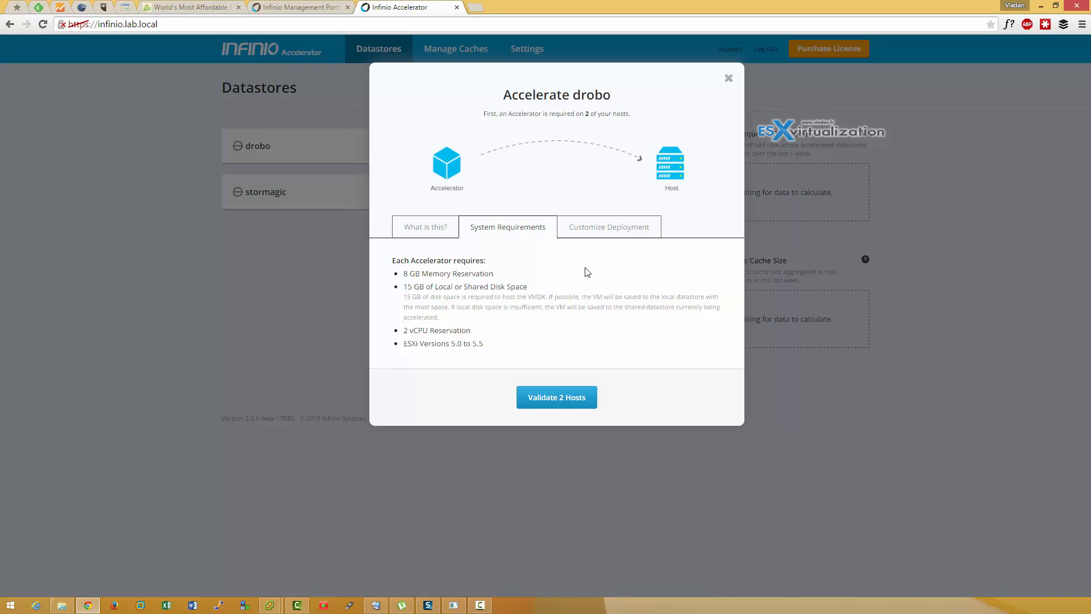
left_click(600, 232)
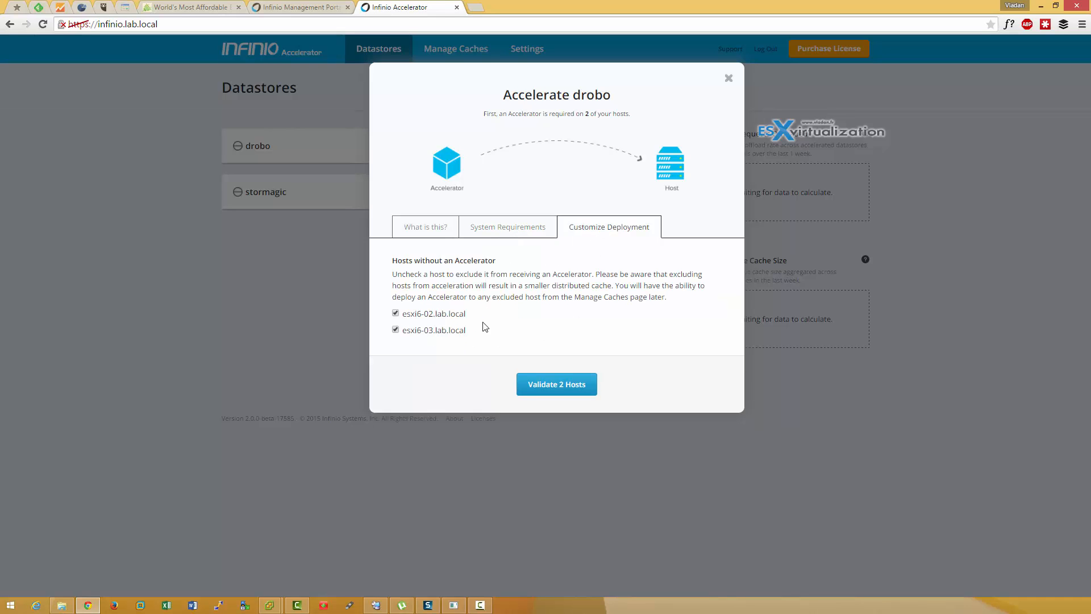
left_click(431, 233)
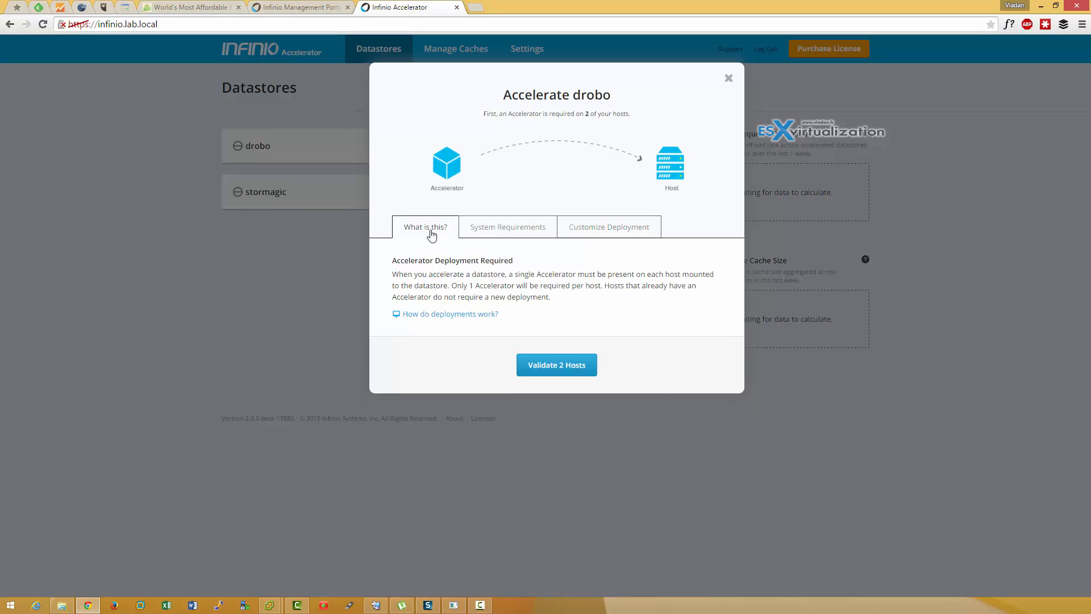
- Validate both hosts and start the Accelerator deployment, showing the per-host status in a restored-down browser window
left_click(563, 373)
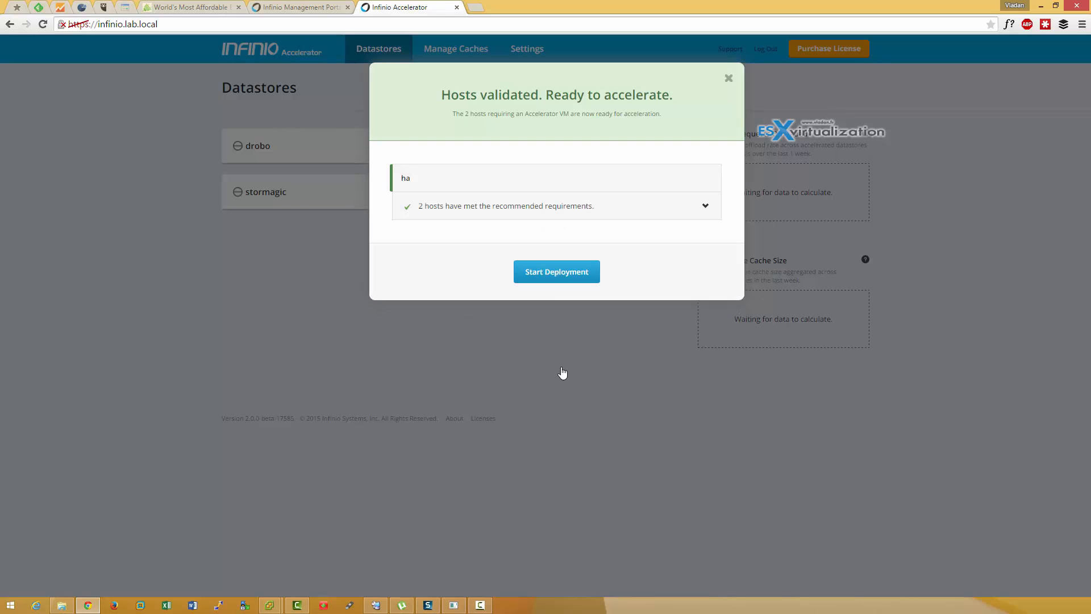
left_click(547, 273)
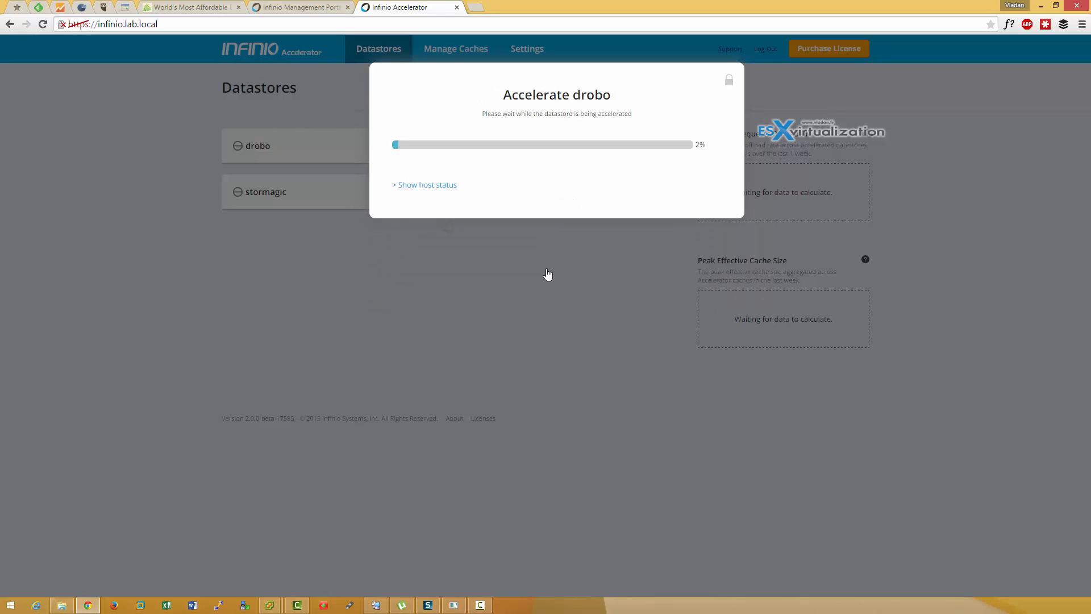
left_click(444, 187)
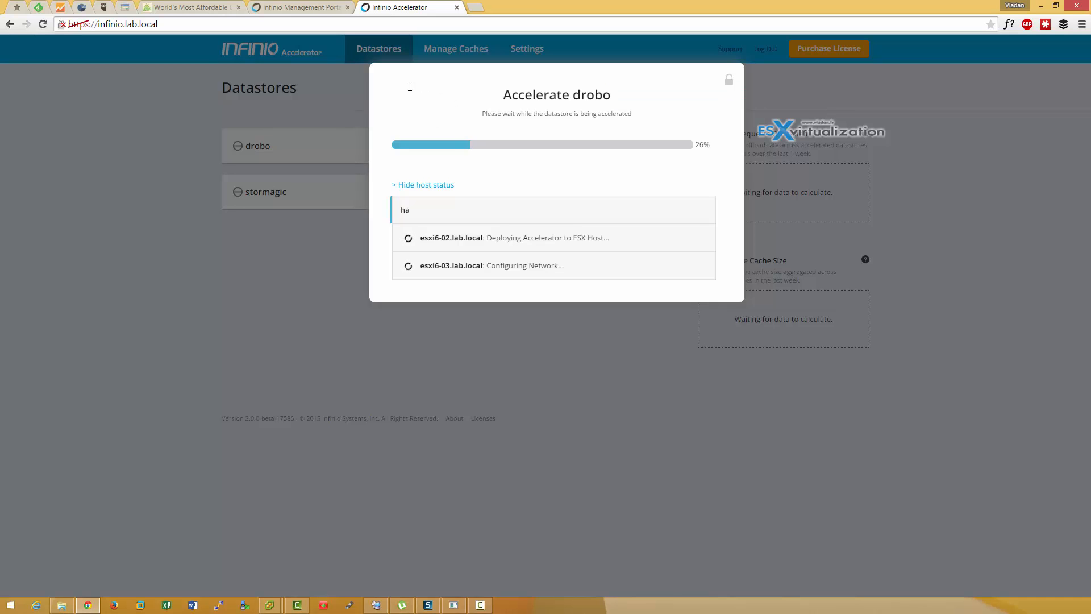
left_click(1055, 5)
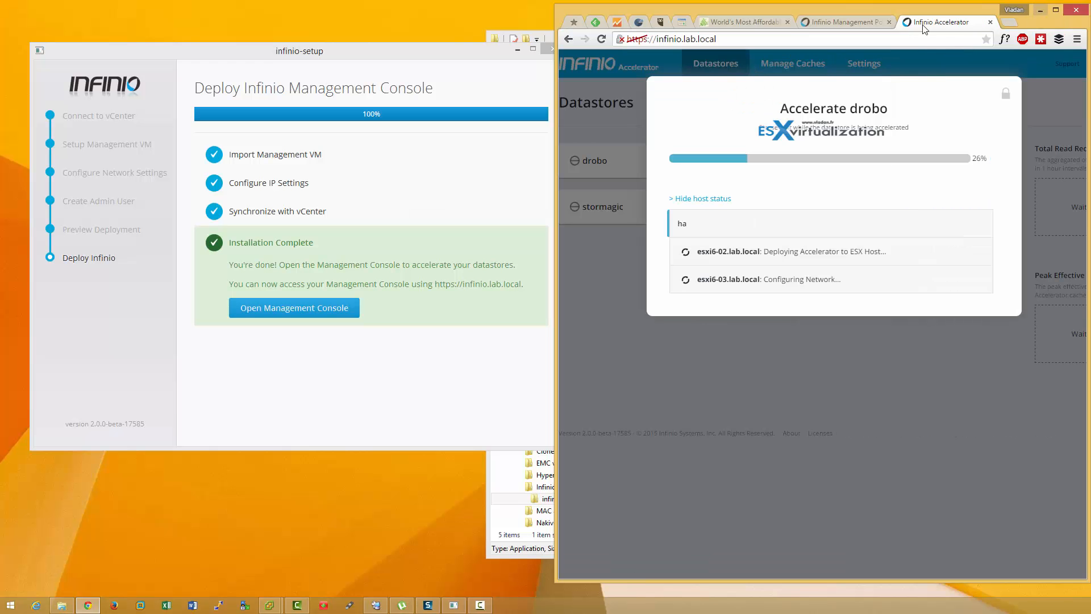
- Switch to the vSphere Client beside the browser, list esxi6-02.lab.local's virtual machines, and enlarge Recent Tasks to check its Install task
left_click_drag(845, 10, 300, 10)
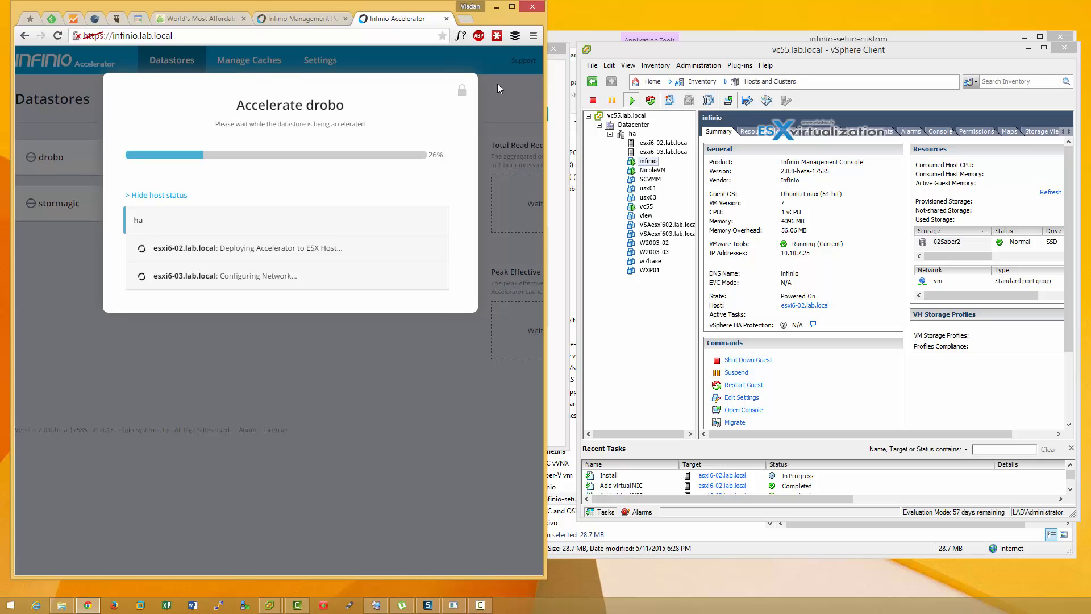
left_click(660, 143)
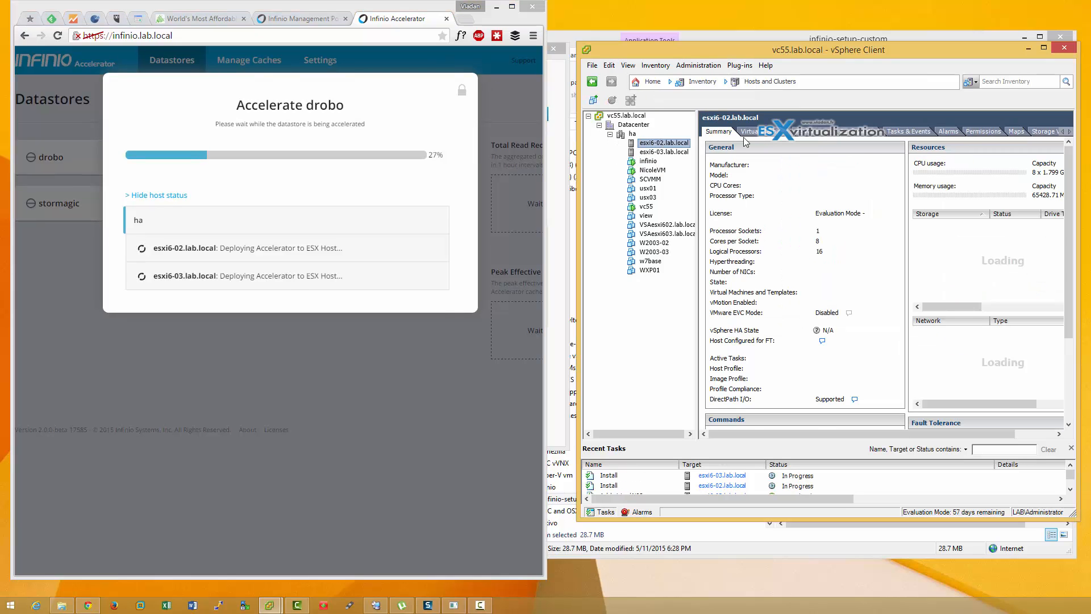
left_click(758, 135)
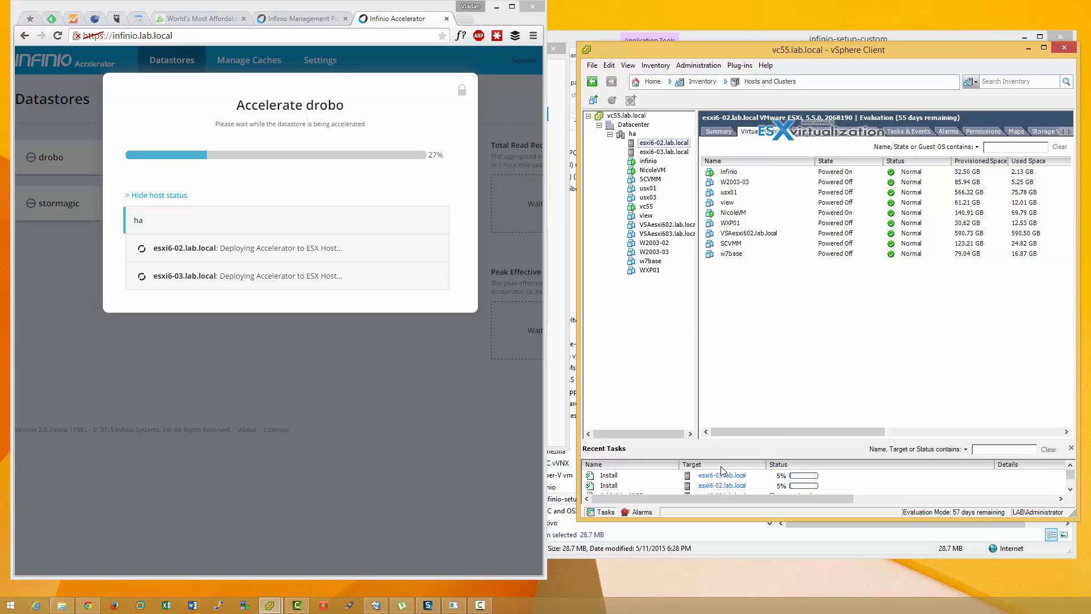
left_click_drag(727, 441, 717, 398)
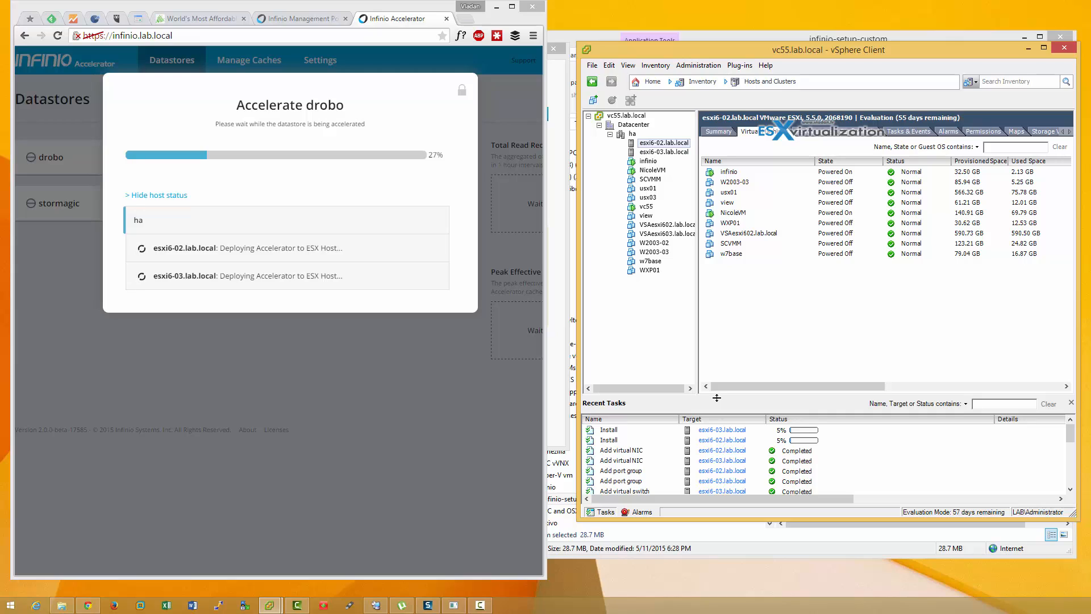
left_click(698, 442)
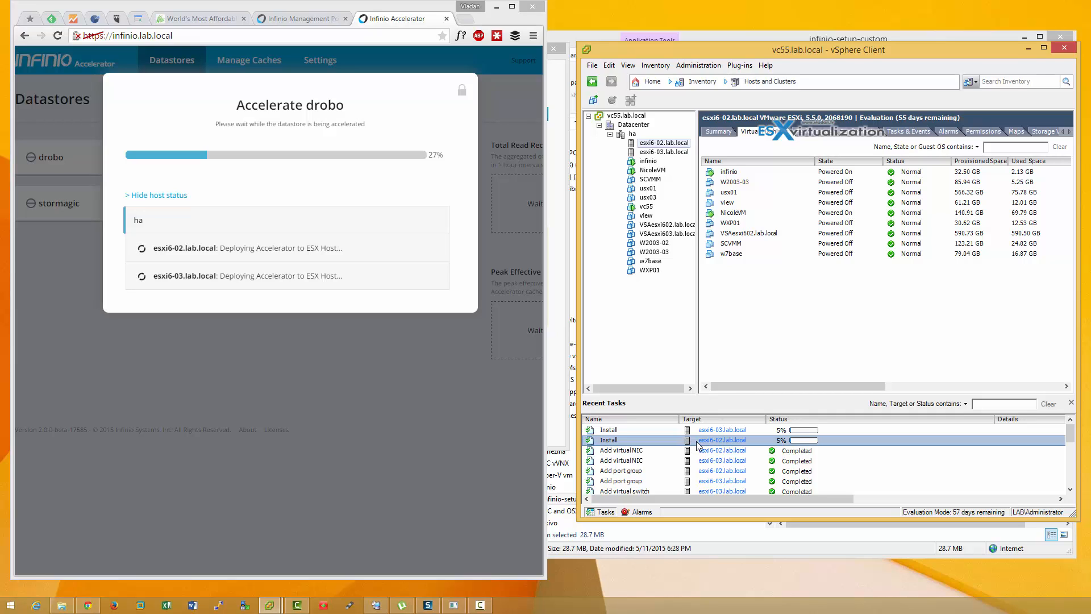
- Review esxi6-02.lab.local's task history in a widened window, inspecting the Add virtual NIC, Add port group and Add virtual switch tasks
left_click(894, 133)
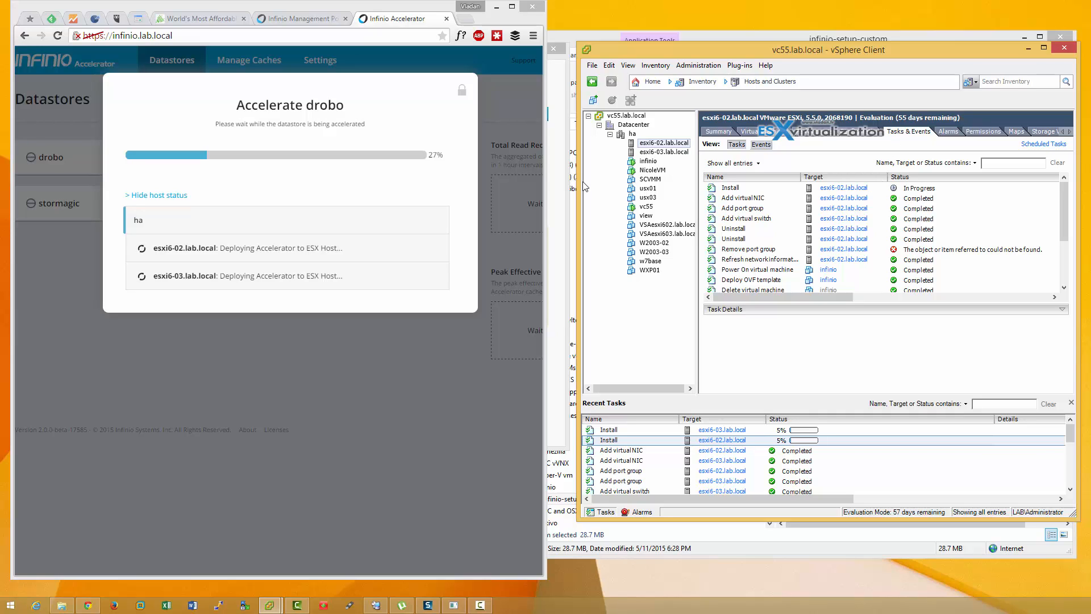
left_click_drag(579, 183, 510, 181)
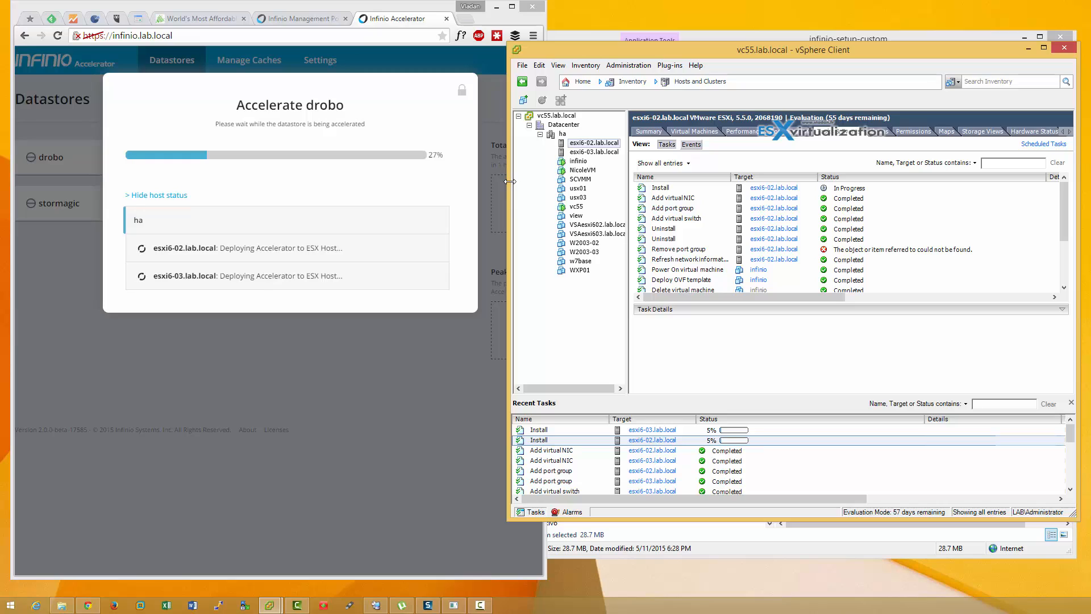
left_click(714, 197)
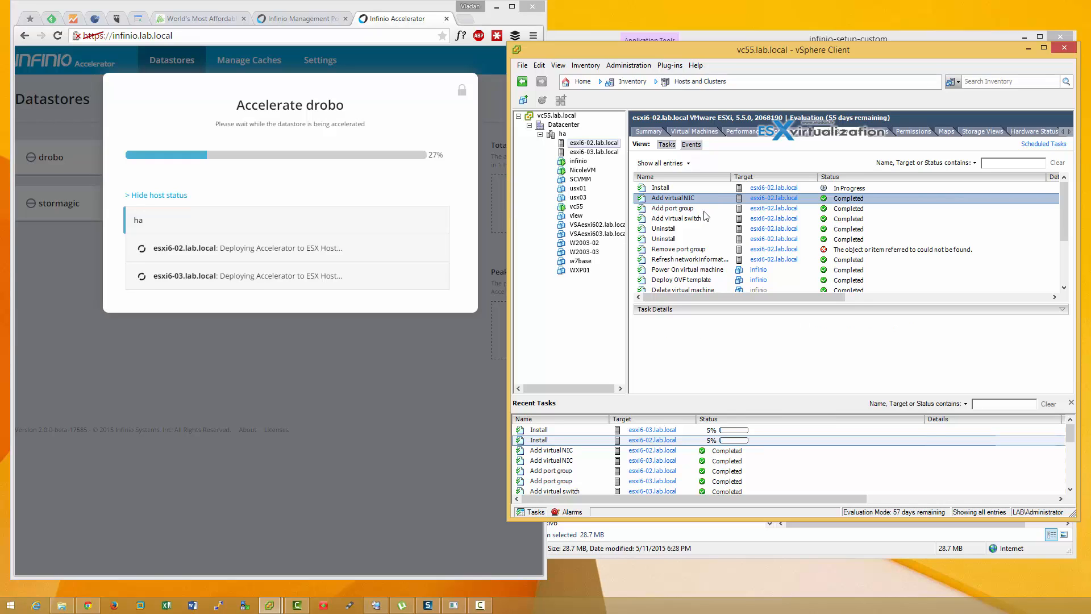
left_click(705, 210)
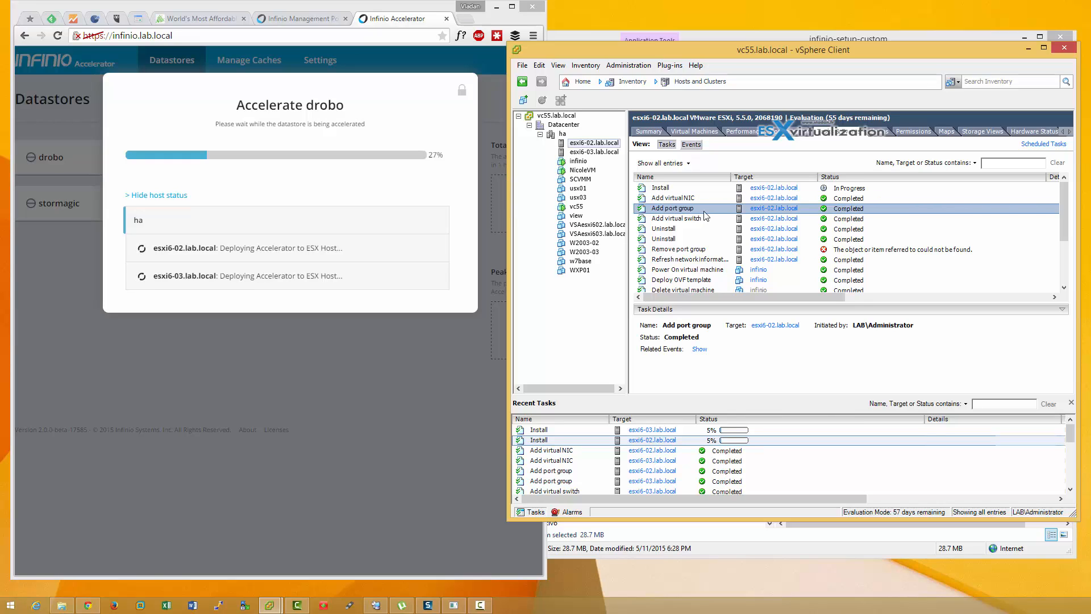
left_click(701, 222)
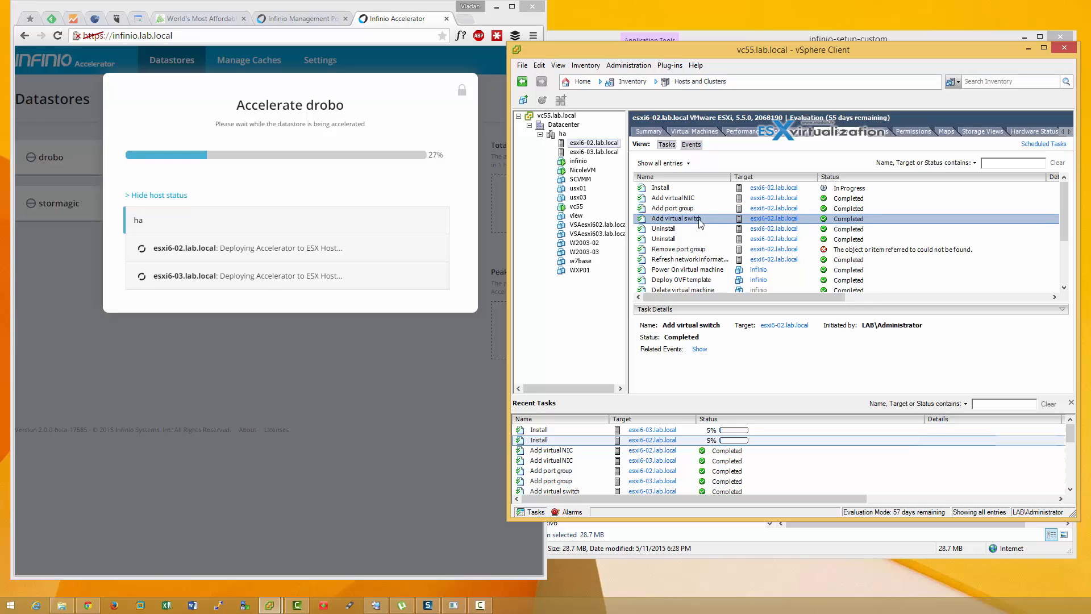
- Open the networking configuration of esxi6-02.lab.local and examine vSwitch0 and the InfinioVSwitch with its VMkernel port
left_click(617, 144)
left_click(758, 131)
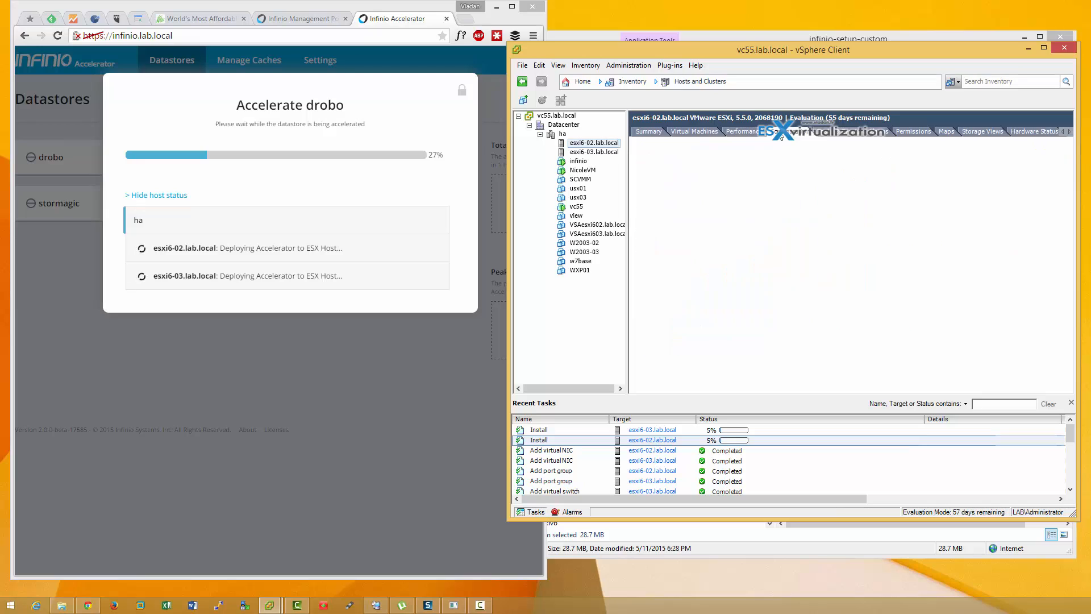
left_click(665, 195)
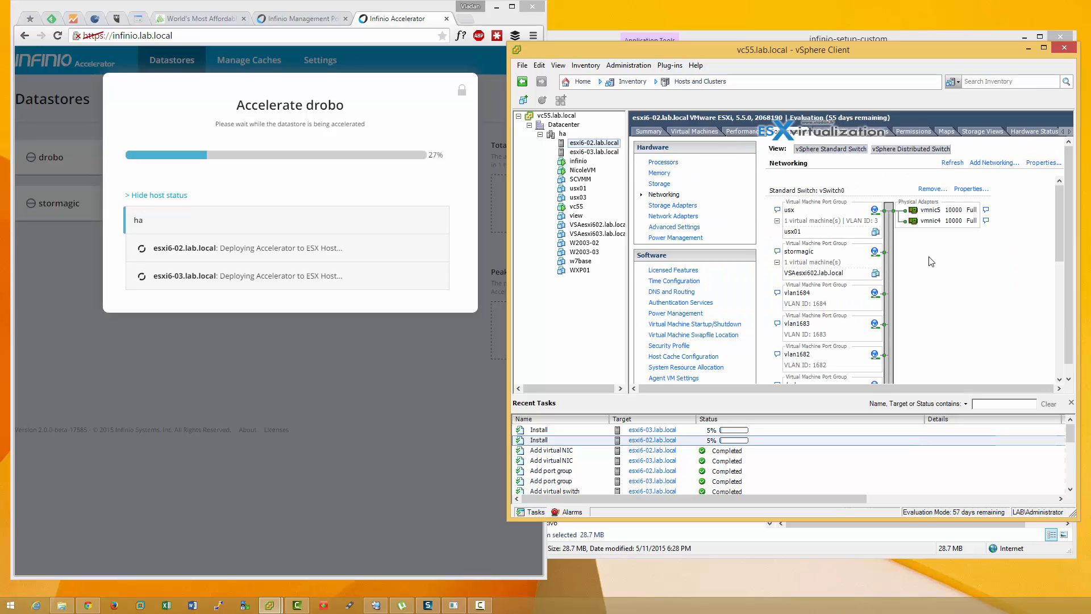
left_click_drag(1059, 244, 1062, 374)
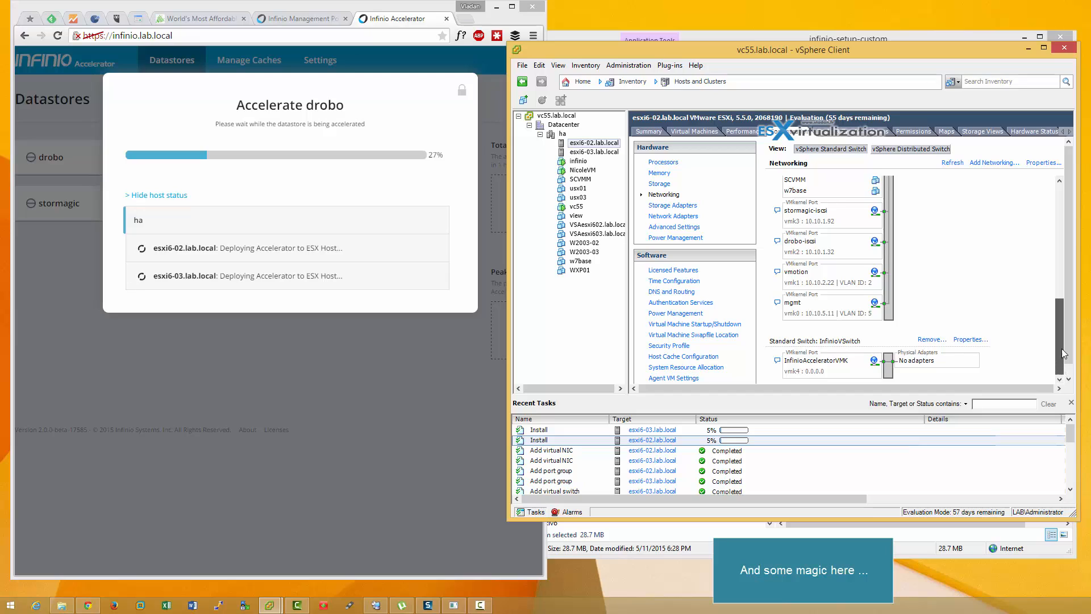
left_click_drag(1061, 348, 1031, 214)
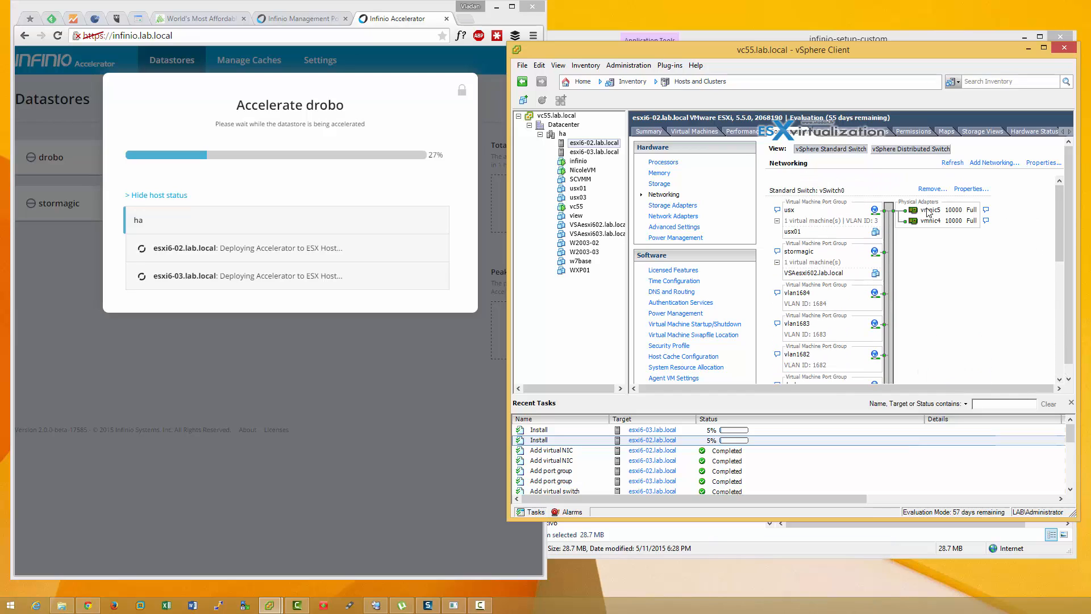
- Log in to the Infinio management portal with the admin username and account password
left_click(370, 198)
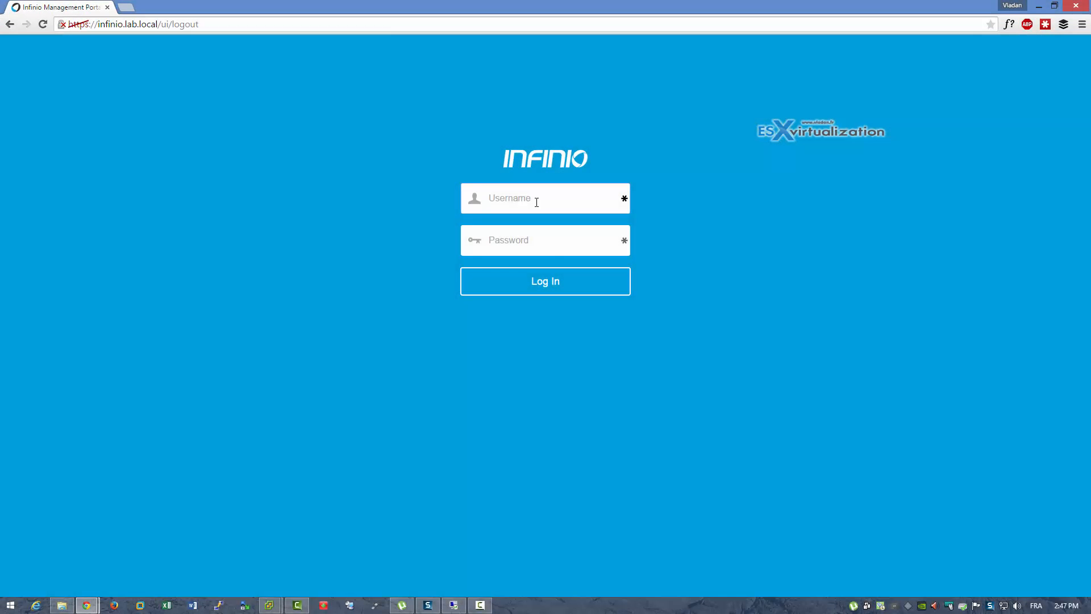
type("vladan")
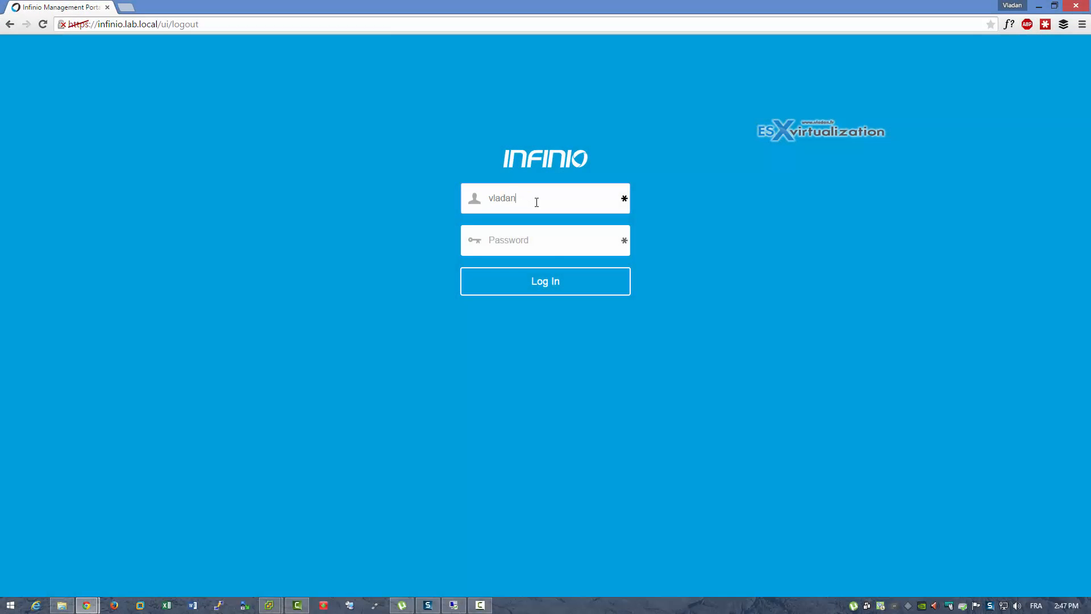
key("Tab")
type("•")
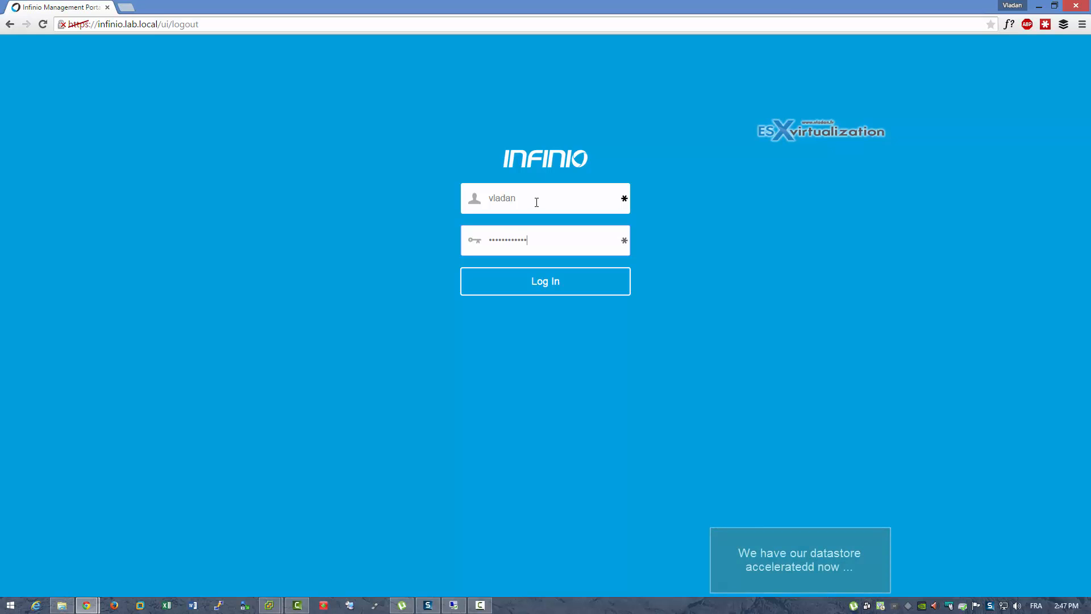
key("Return")
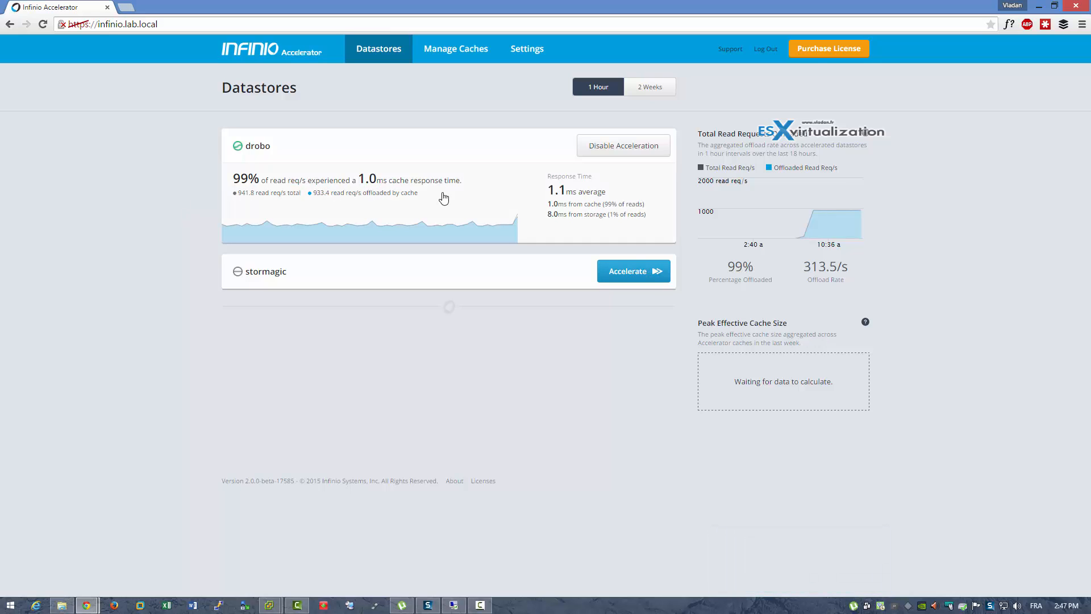
- Open the drobo datastore's performance details and zoom the charts to Tue 5/12, 7:05 am to 2:55 pm
left_click(422, 201)
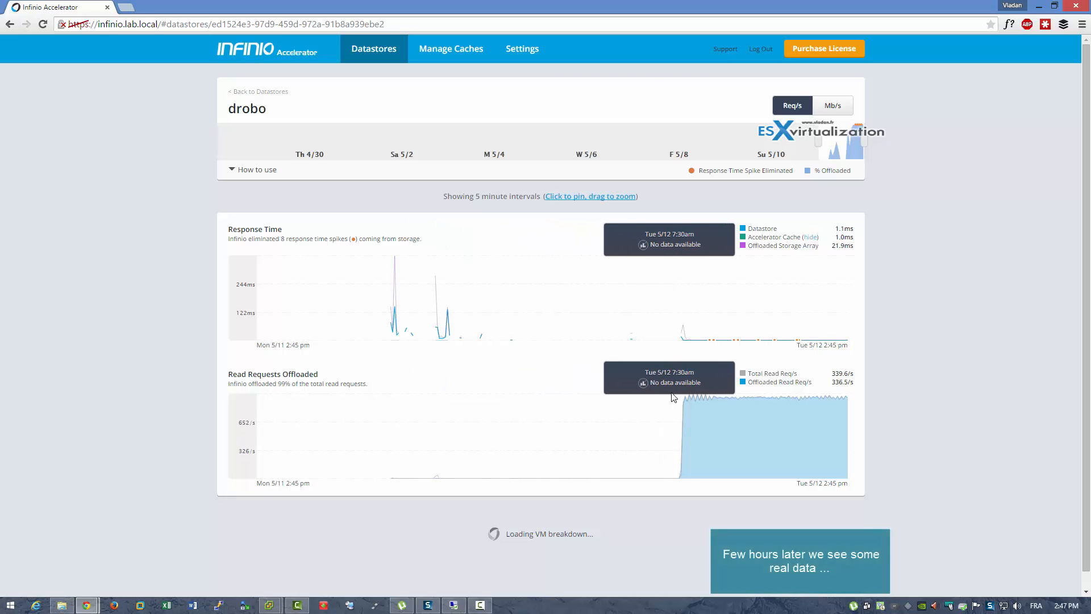
left_click_drag(661, 411, 854, 415)
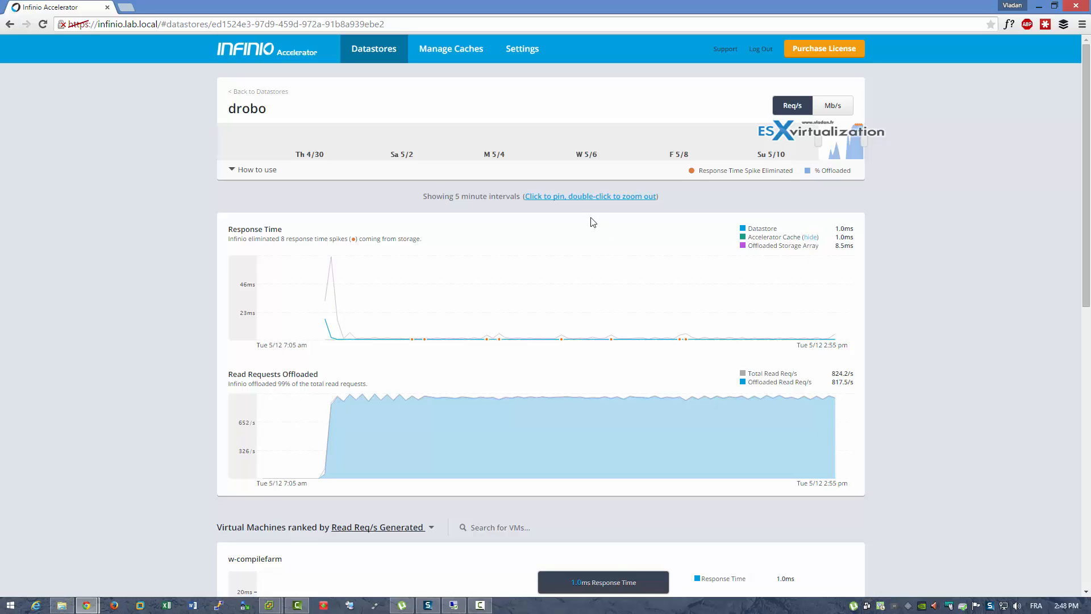
- Read the chart usage instructions, including the definitions of Read Req/s Offloaded and Total Read Req/s, and collapse them again
left_click(752, 174)
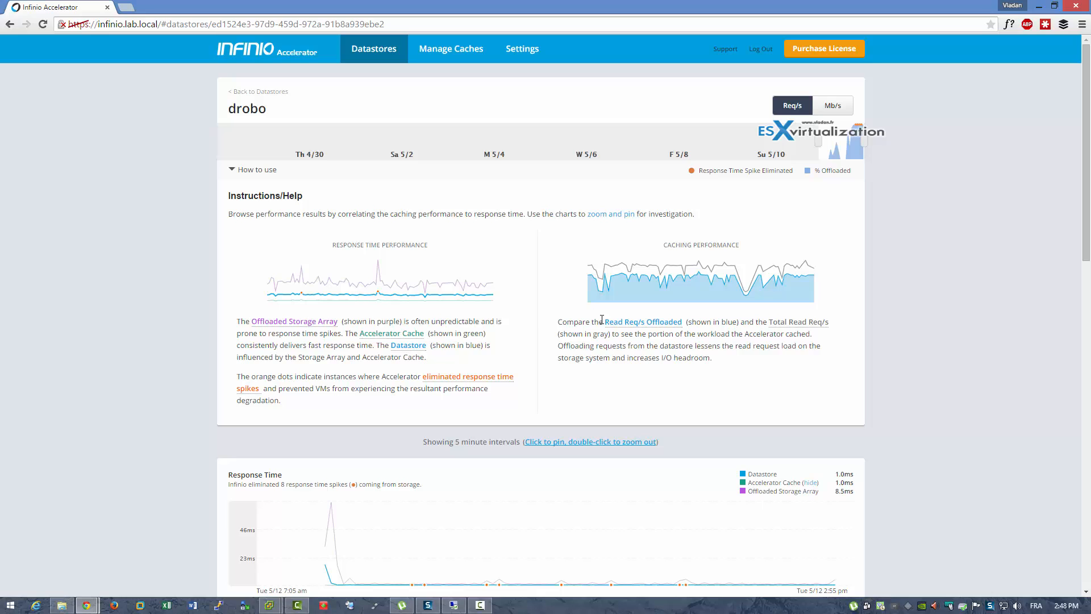
mouse_move(642, 324)
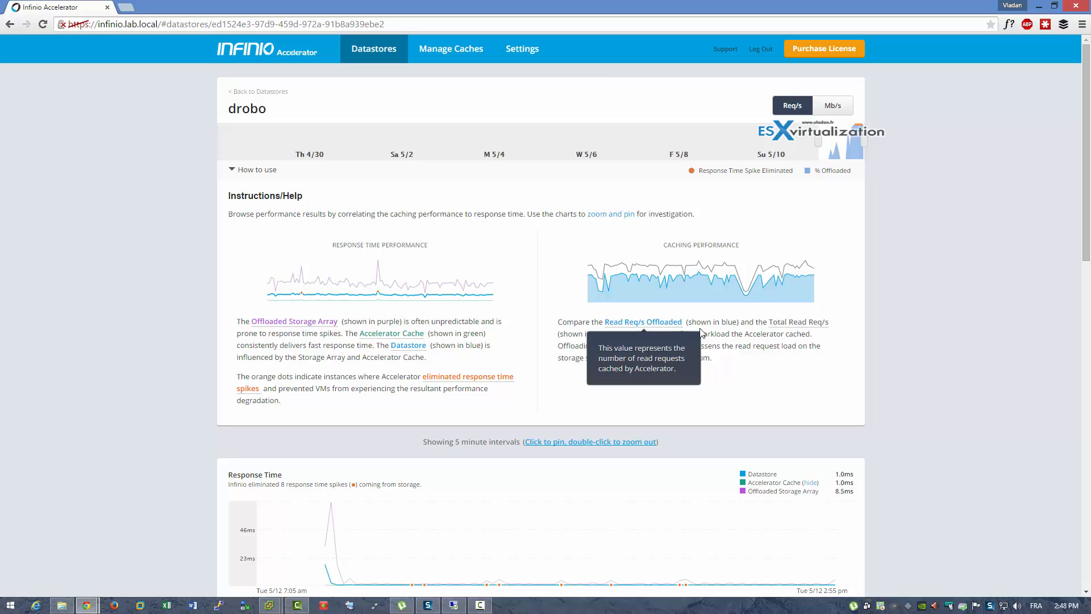
mouse_move(788, 328)
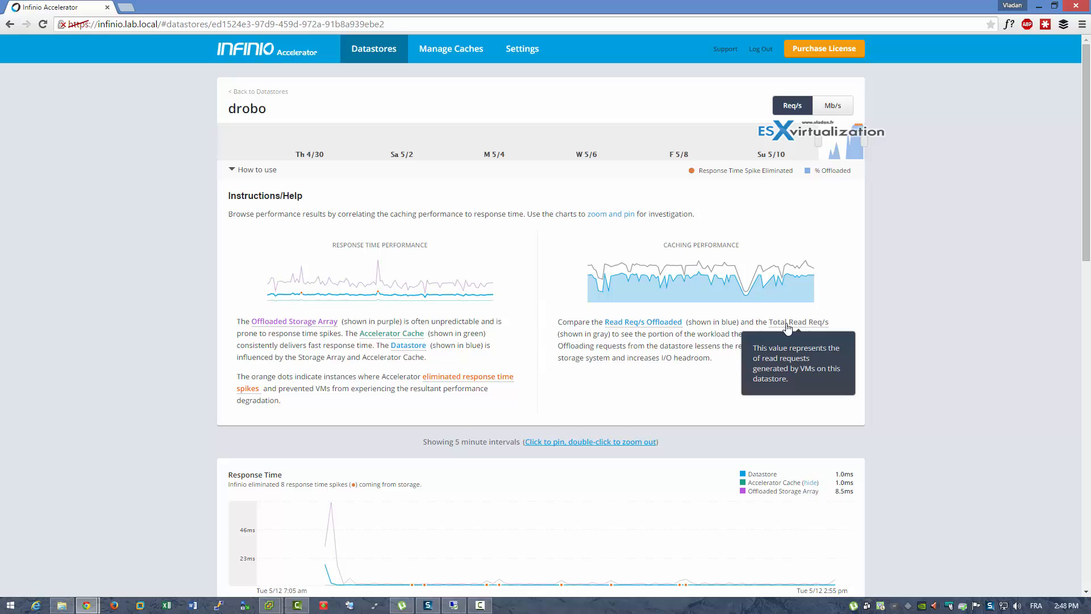
left_click(742, 178)
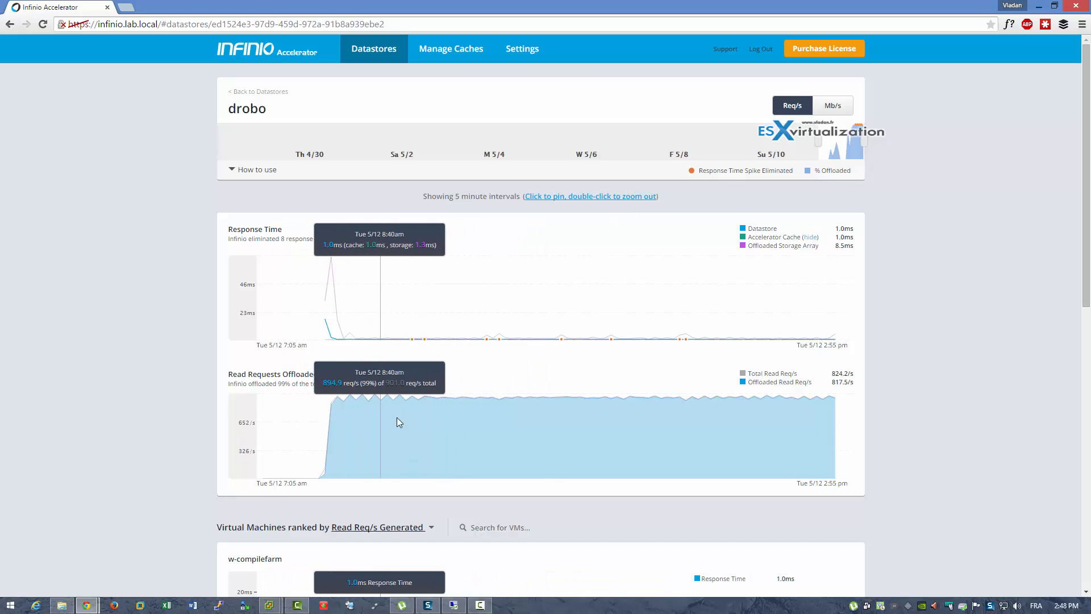
- Reset the chart zoom, zoom in on Tue 5/12, 7:45 am to 2:40 pm, and shift the timeline range to end at 2:25 pm
double_click(421, 420)
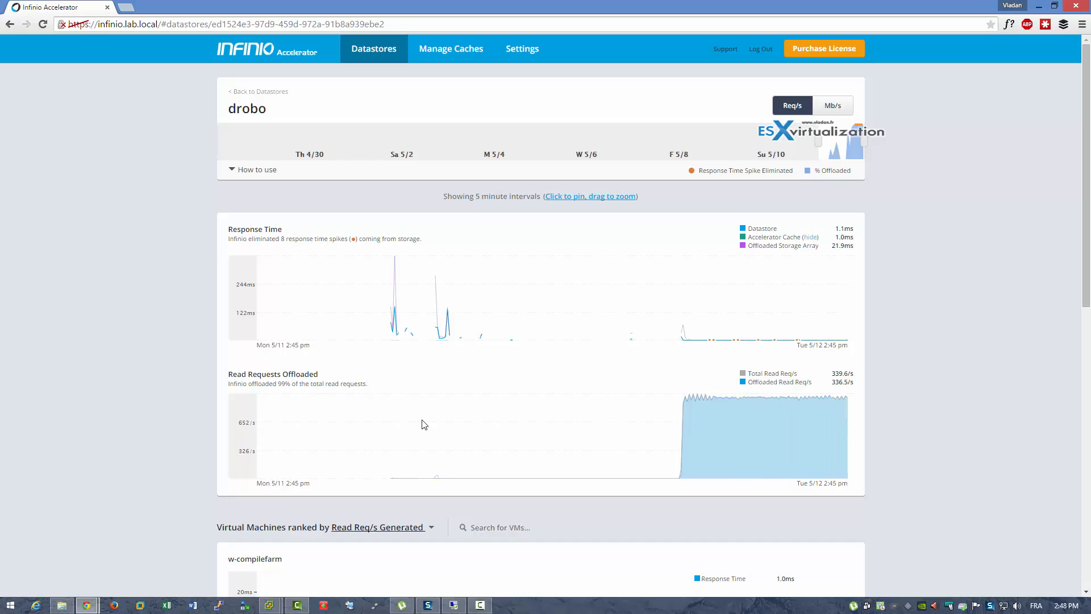
left_click_drag(677, 324, 847, 335)
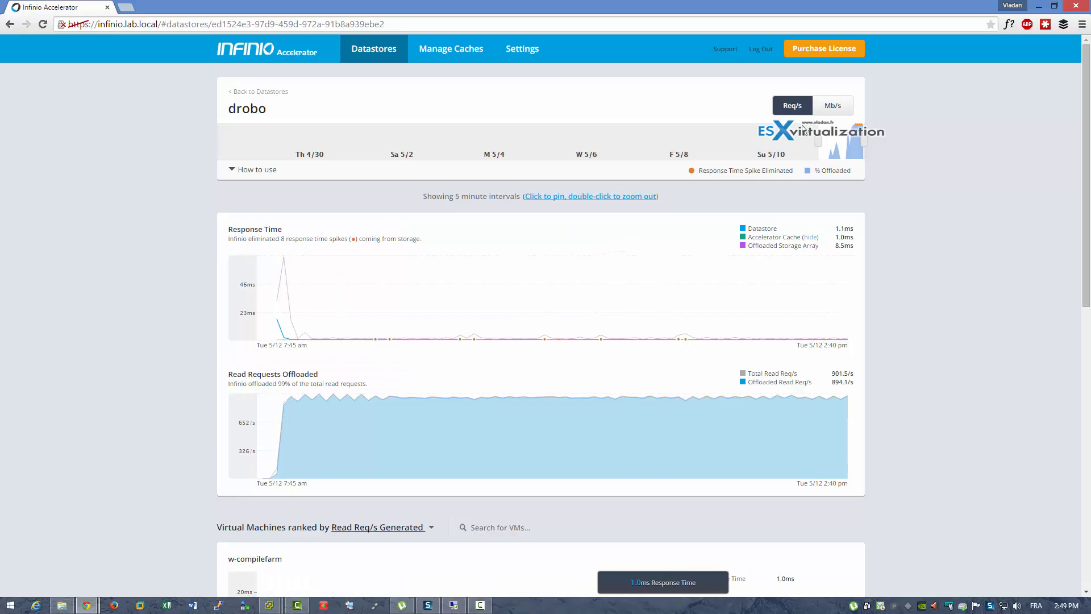
mouse_move(817, 145)
left_mouse_down()
mouse_move(711, 144)
mouse_move(819, 142)
left_mouse_up()
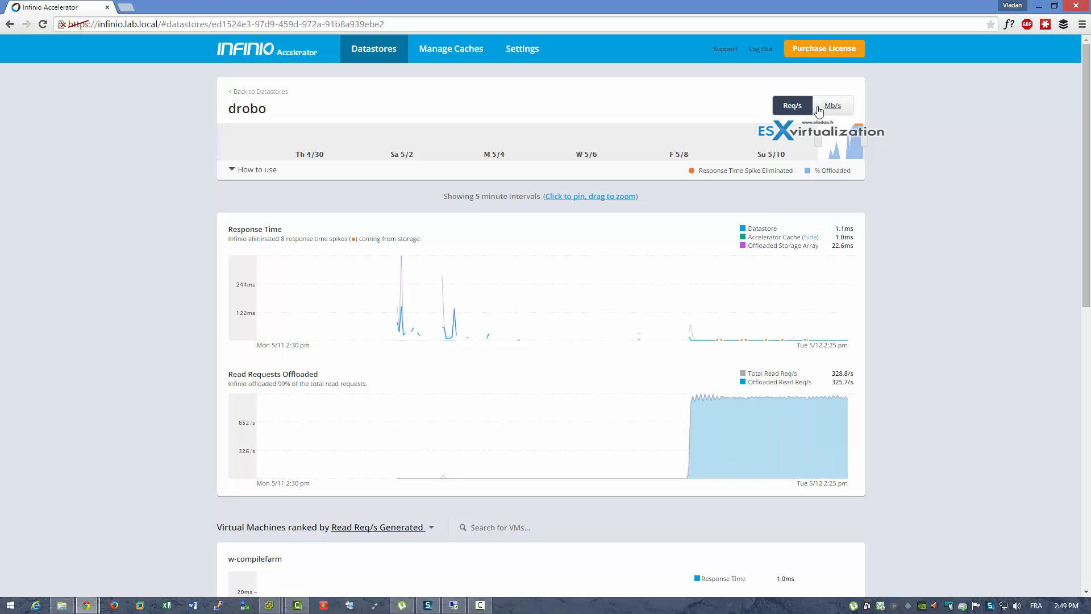
- View the drobo charts in Mb/s to inspect the bandwidth saved, and return them to Req/s
left_click(827, 108)
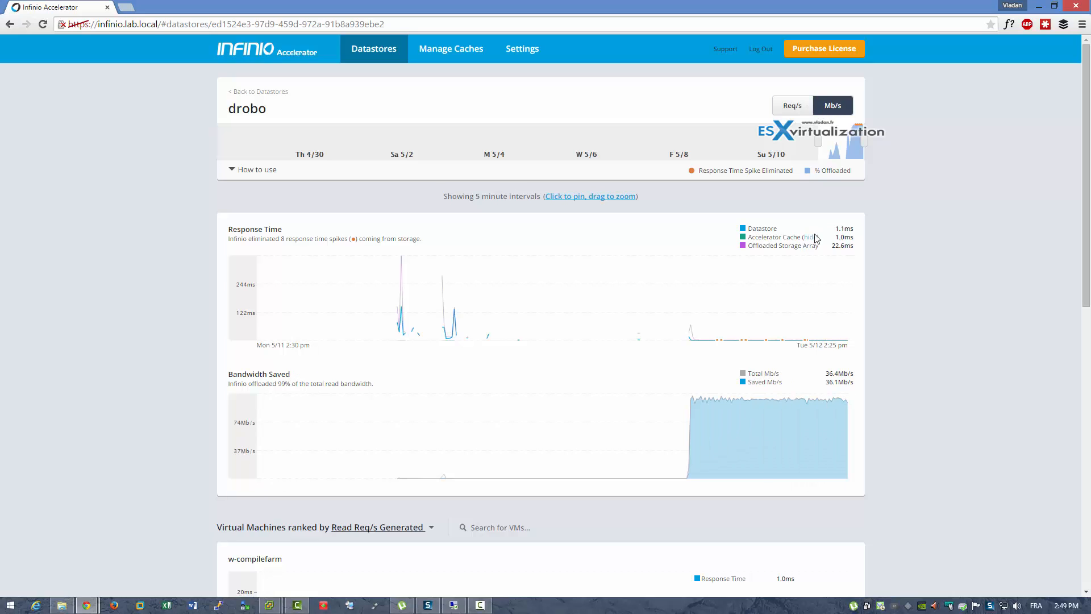
mouse_move(766, 415)
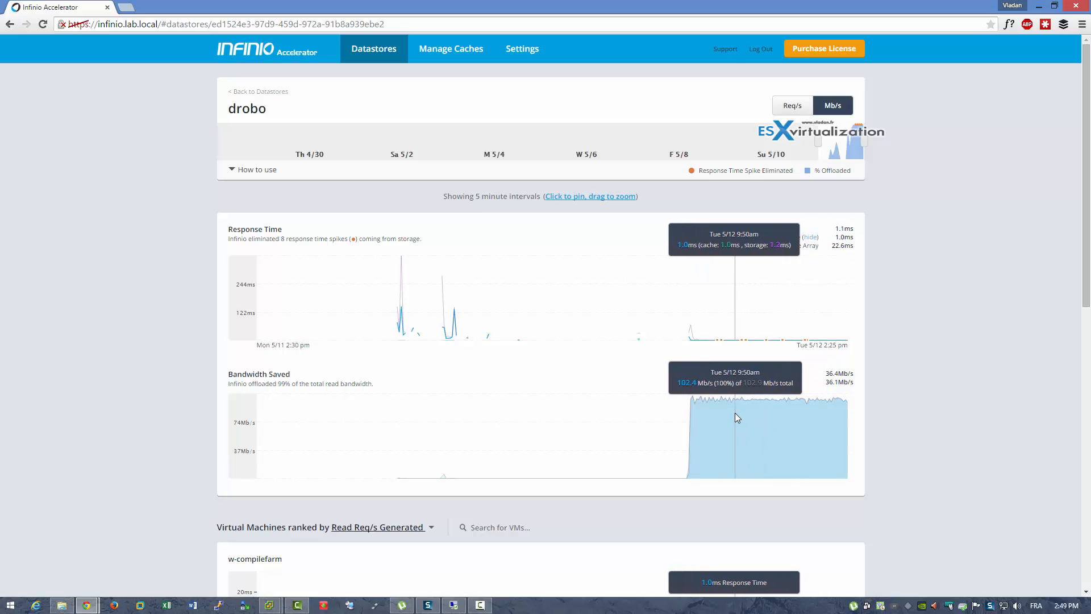
left_click(793, 111)
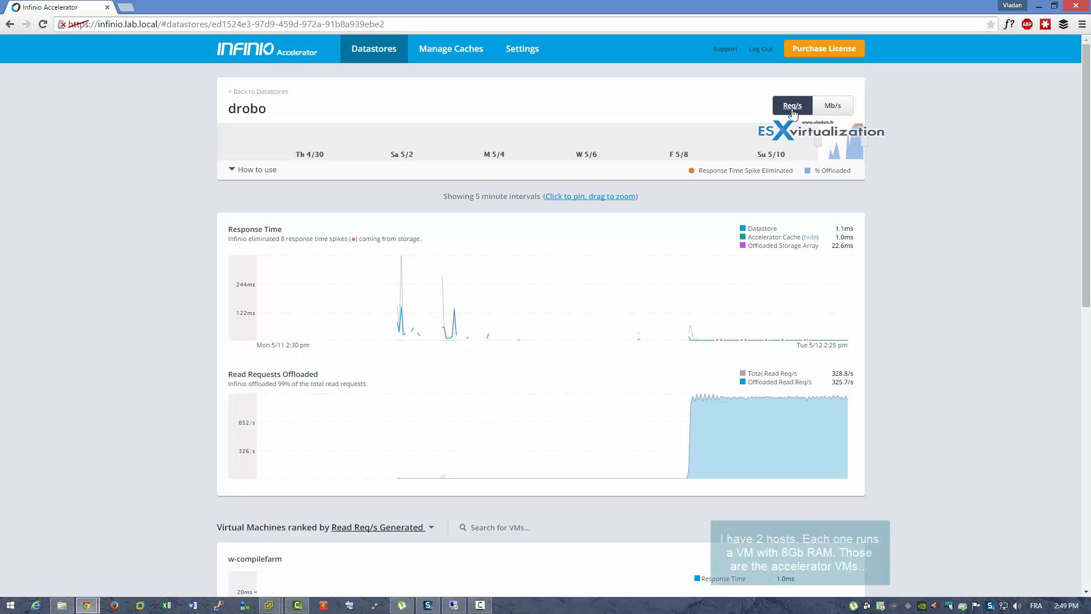
- Review the distributed cache size of the ha cluster and expand its list of Accelerators per host
left_click(475, 55)
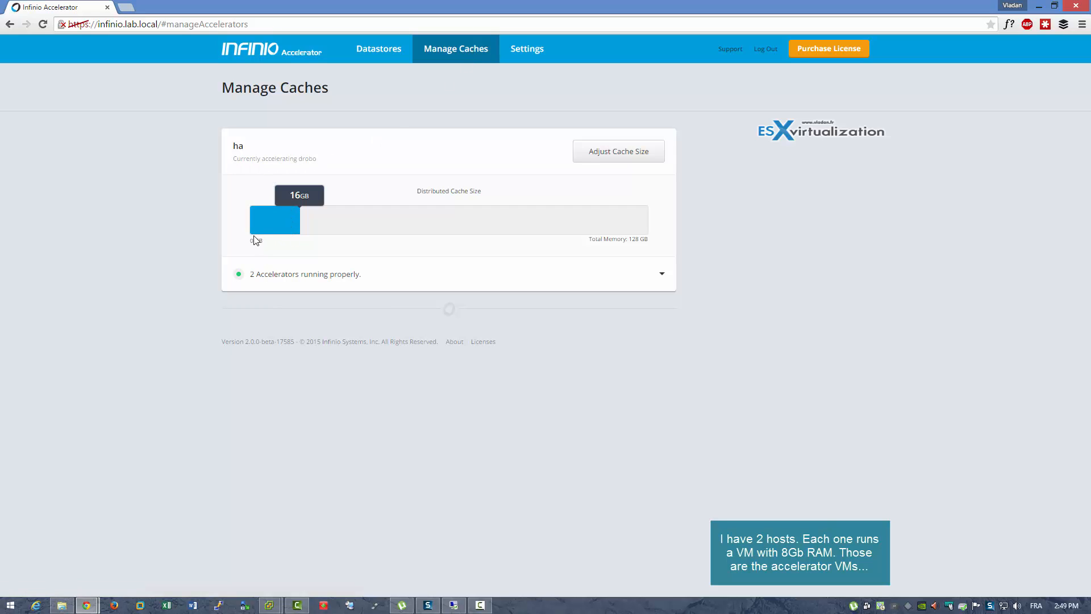
left_click(396, 279)
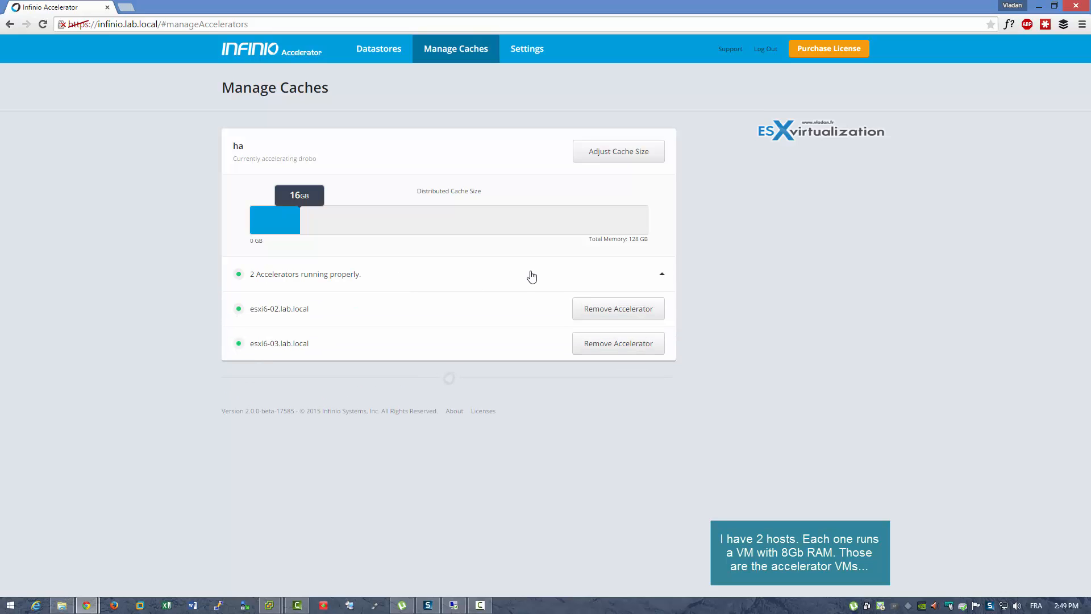
- Review the console, licensing and Remove All Accelerators settings, and return to the datastores overview
left_click(524, 53)
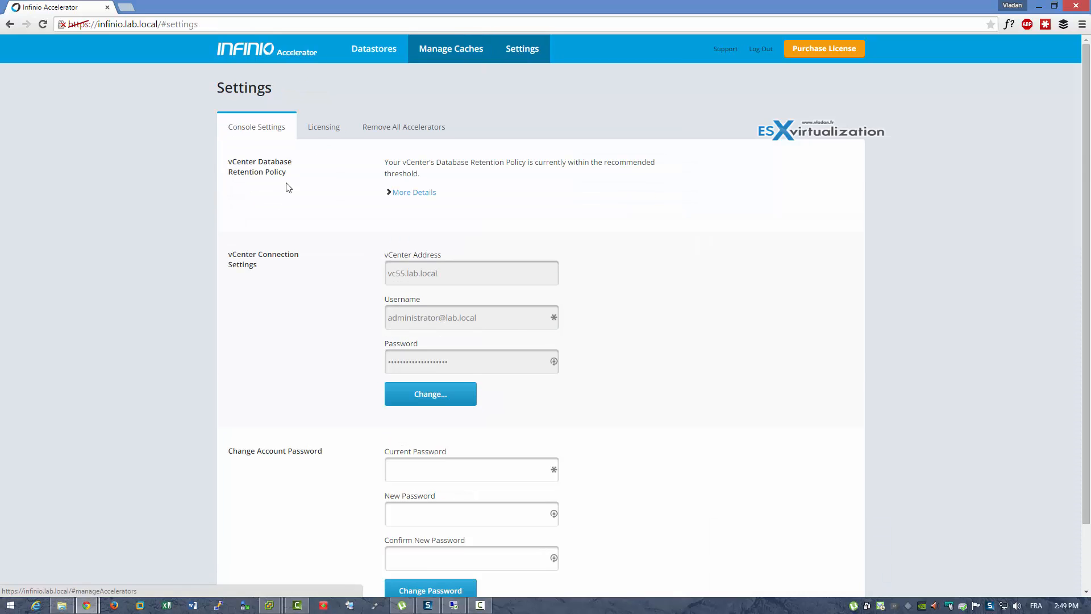
scroll(200, 240, "down", 2)
scroll(200, 241, "up", 2)
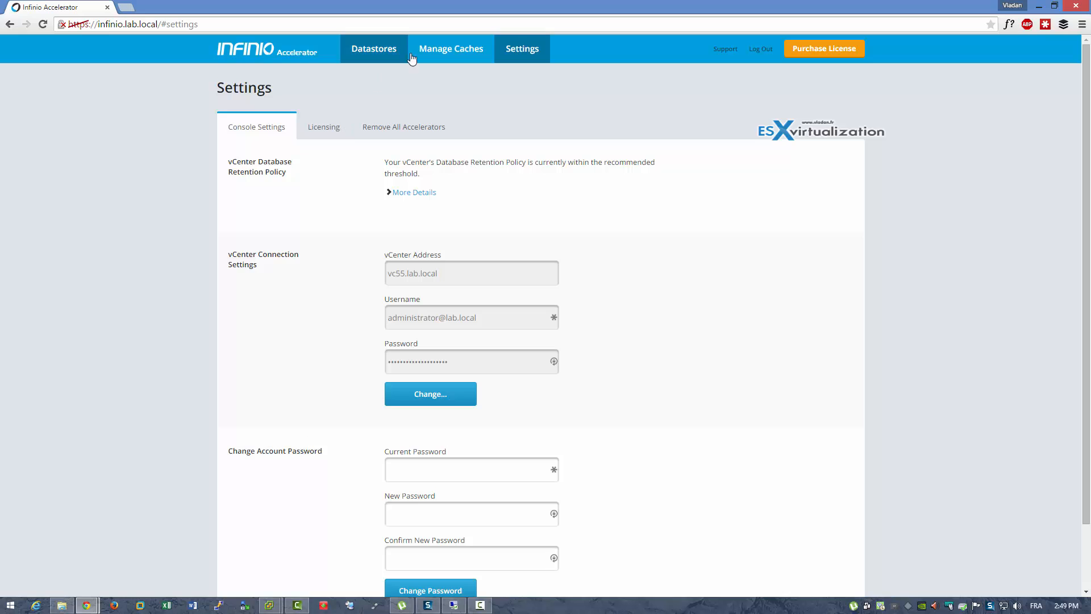
left_click(320, 125)
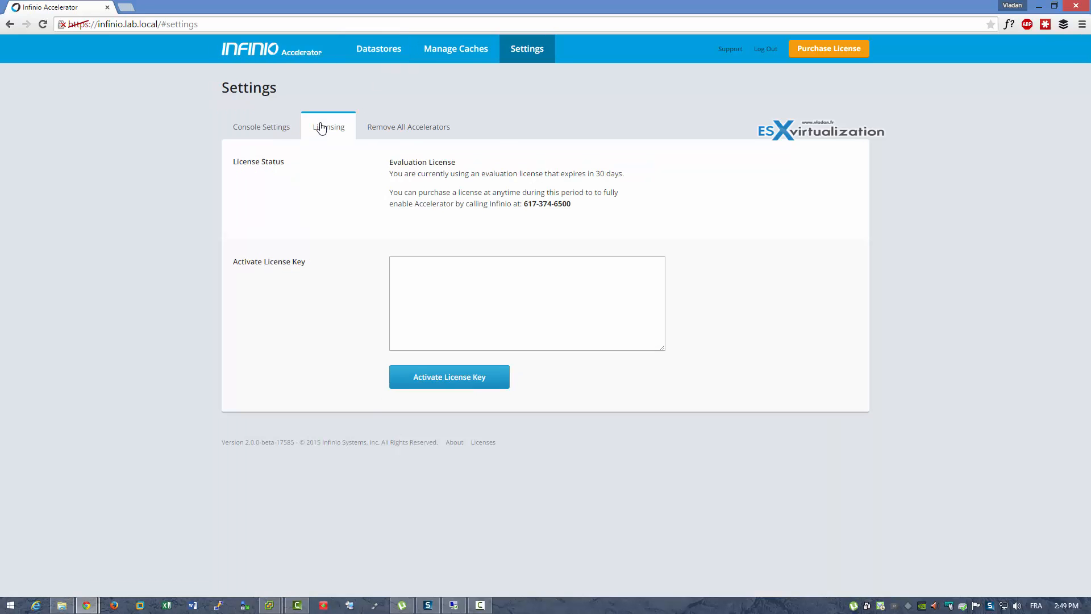
left_click(442, 122)
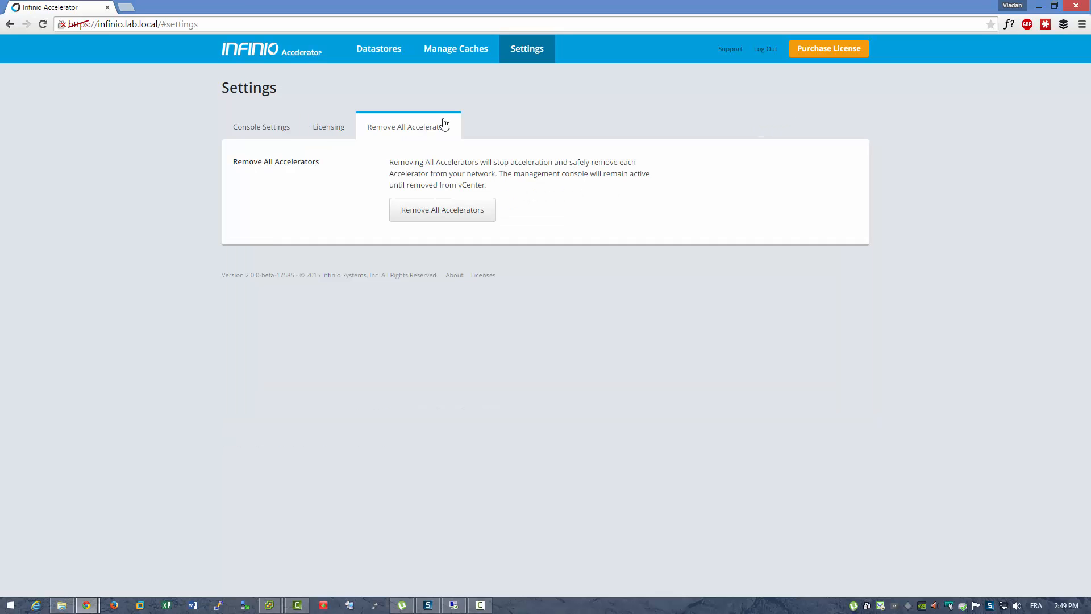
left_click(384, 54)
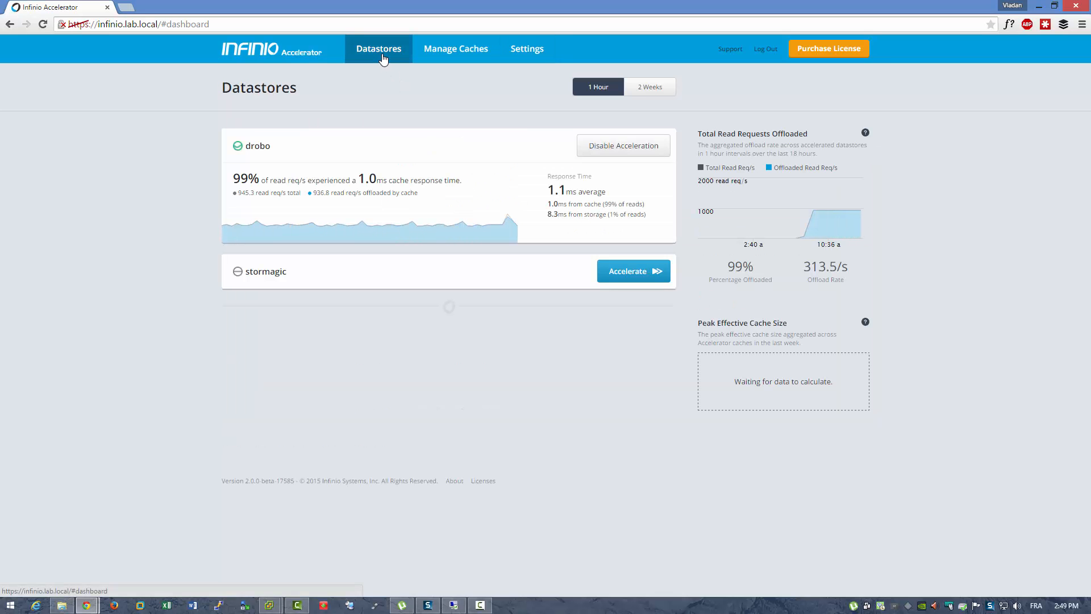